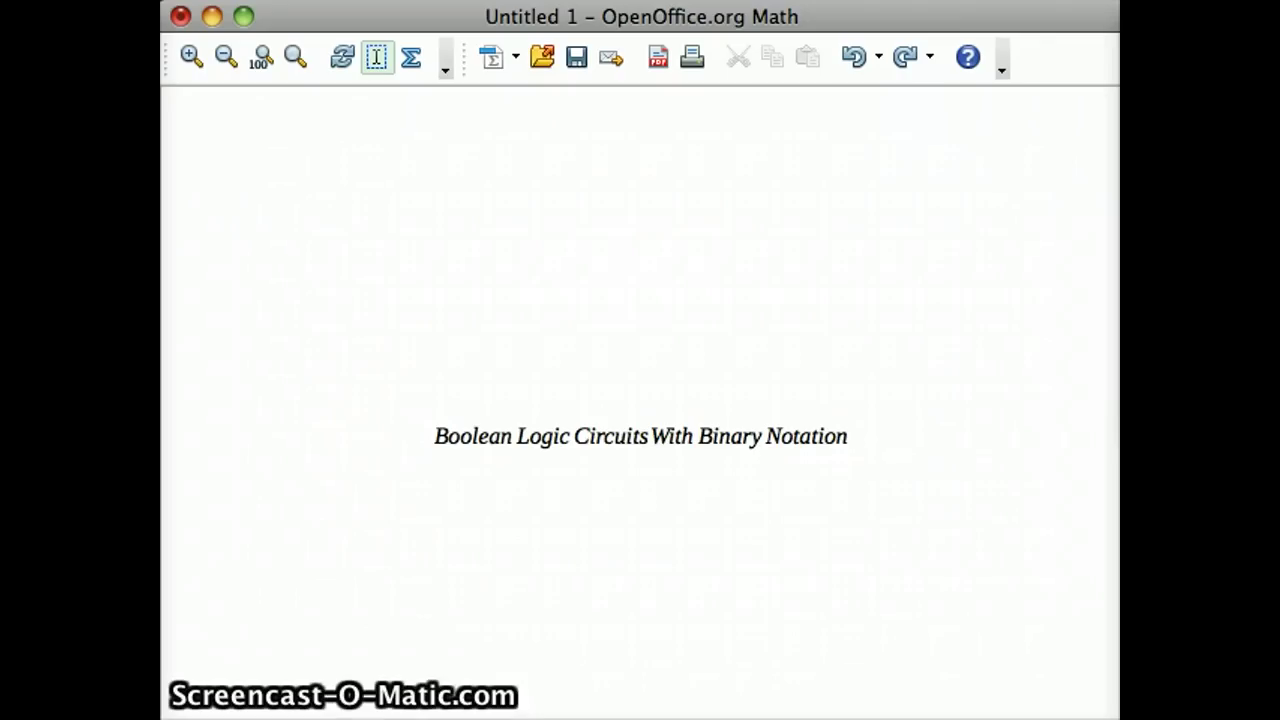
# Step: Highlight the words Boolean, Logic, Circuits, Binary and Notation one by one in the title formula
pyautogui.click(474, 436)
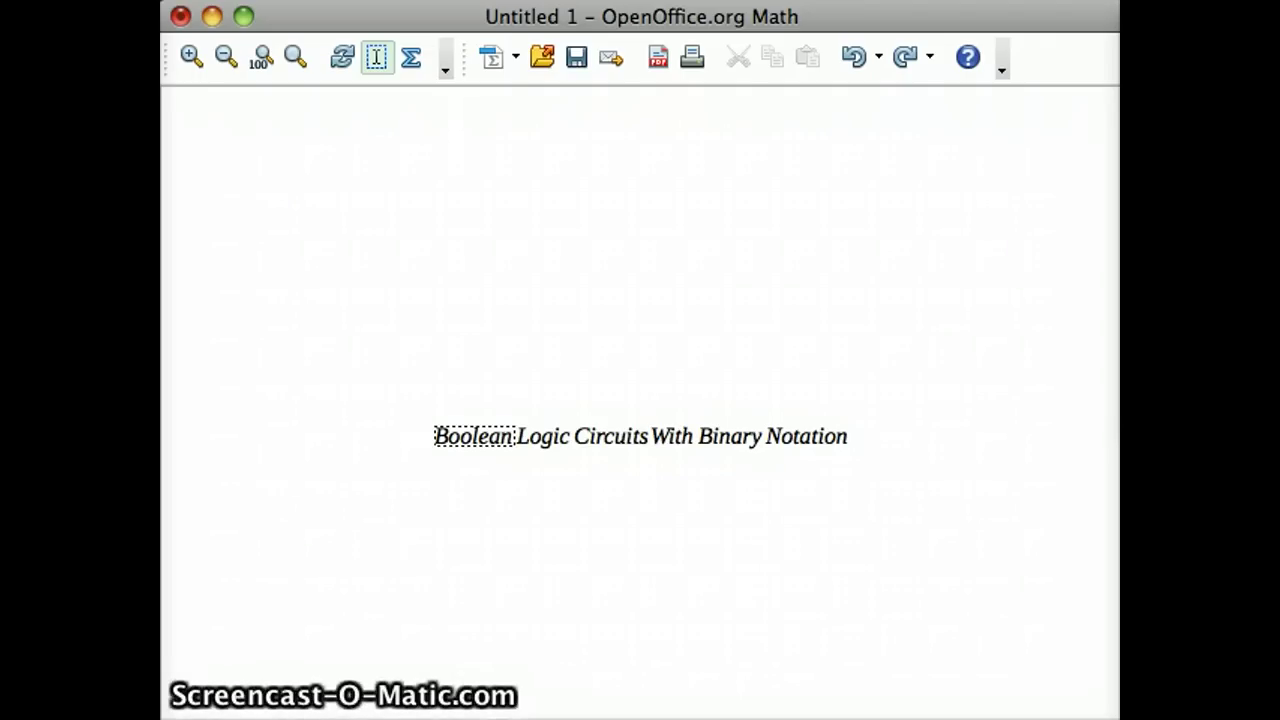
pyautogui.click(730, 437)
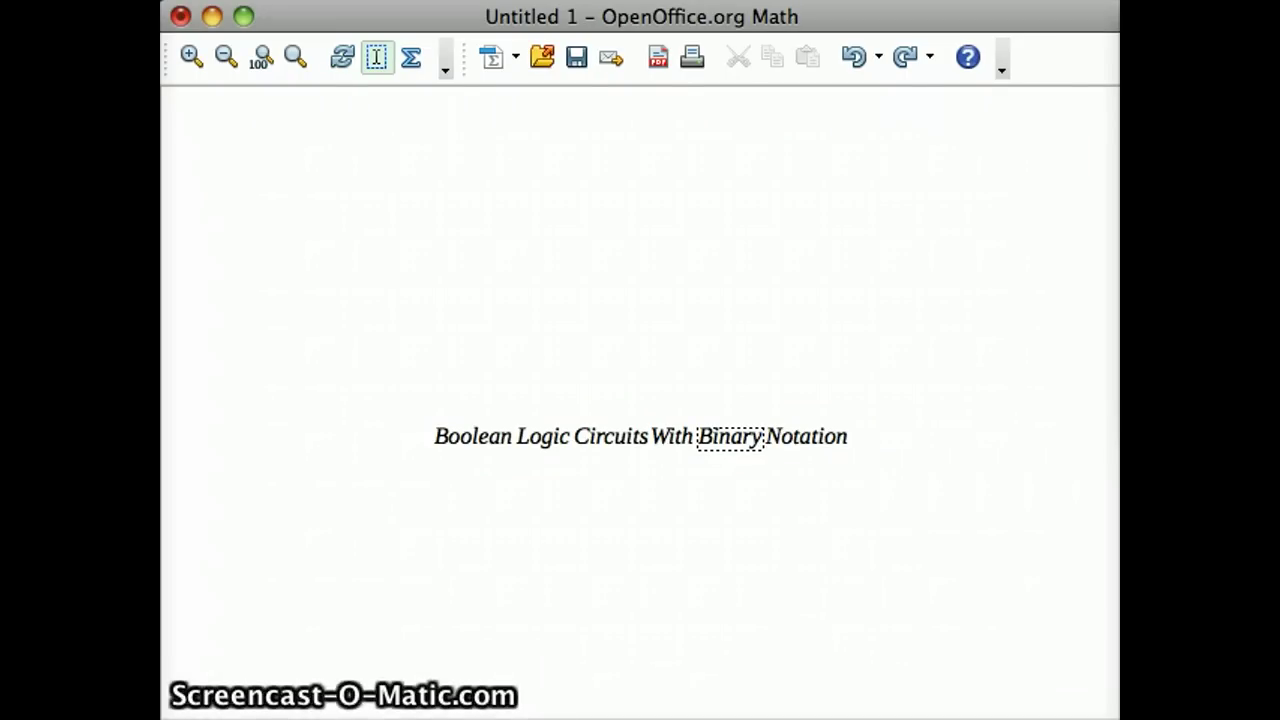
pyautogui.click(474, 436)
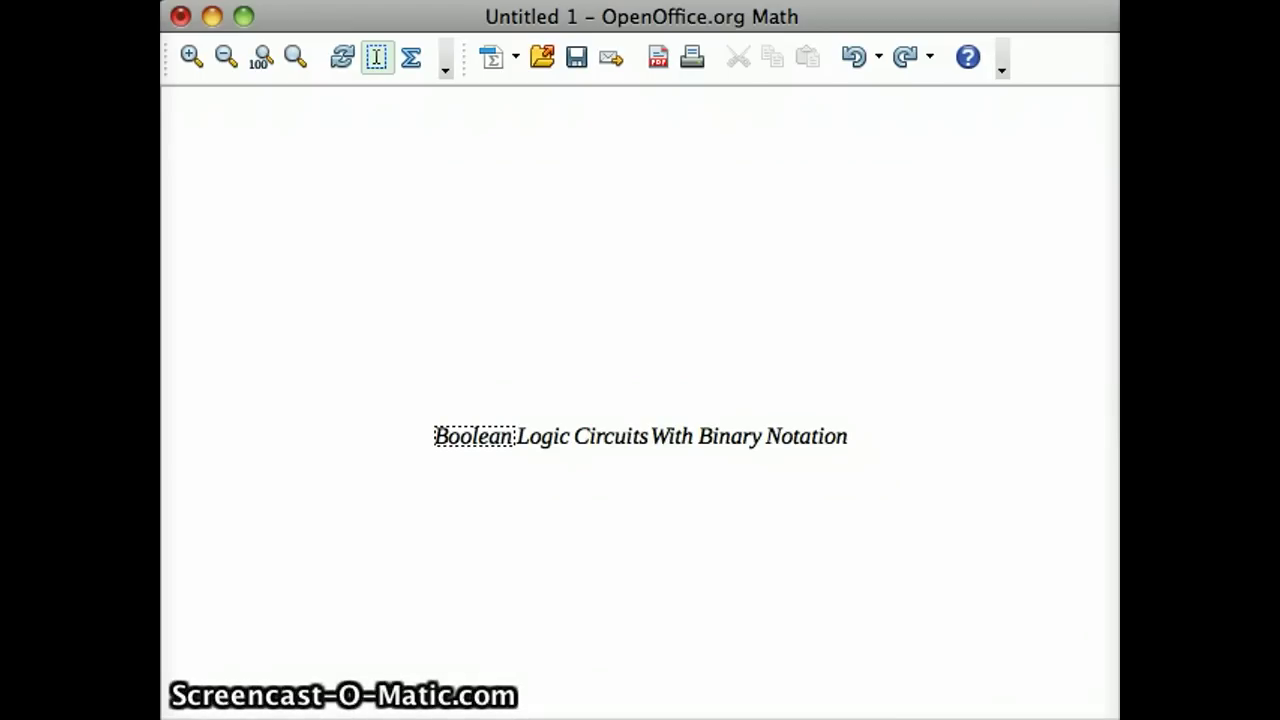
pyautogui.click(730, 437)
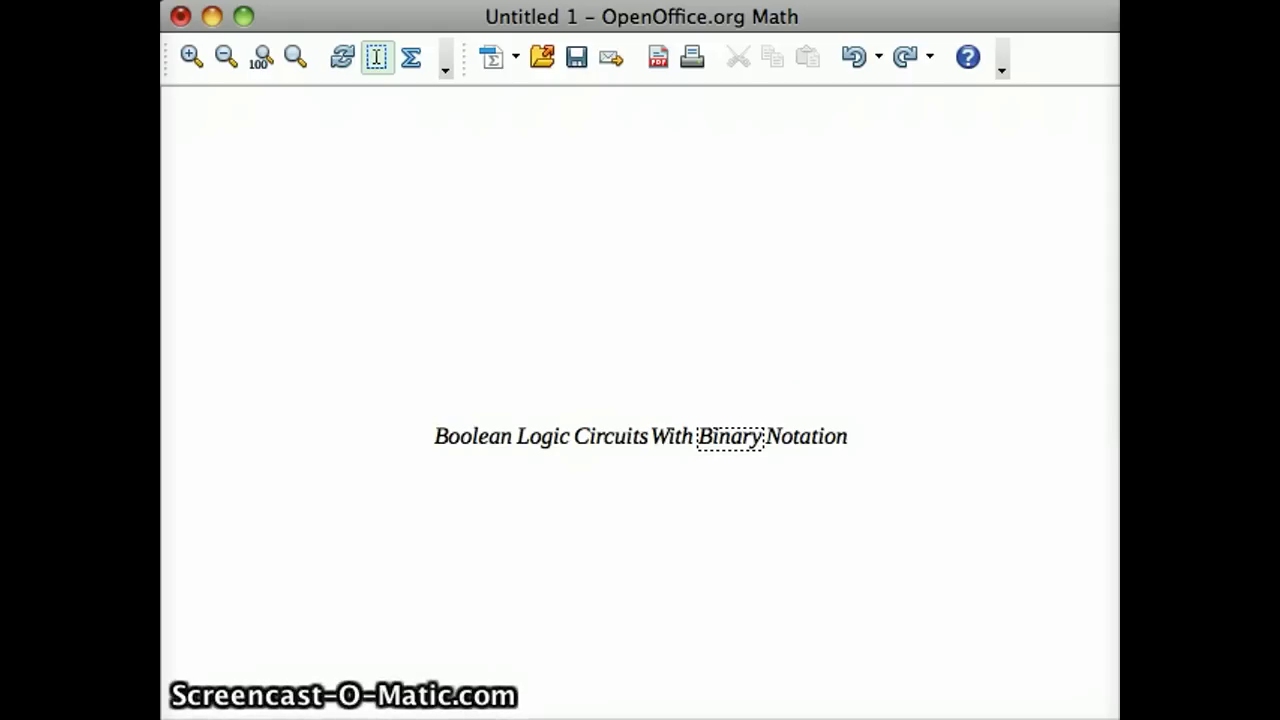
pyautogui.click(543, 437)
pyautogui.click(611, 437)
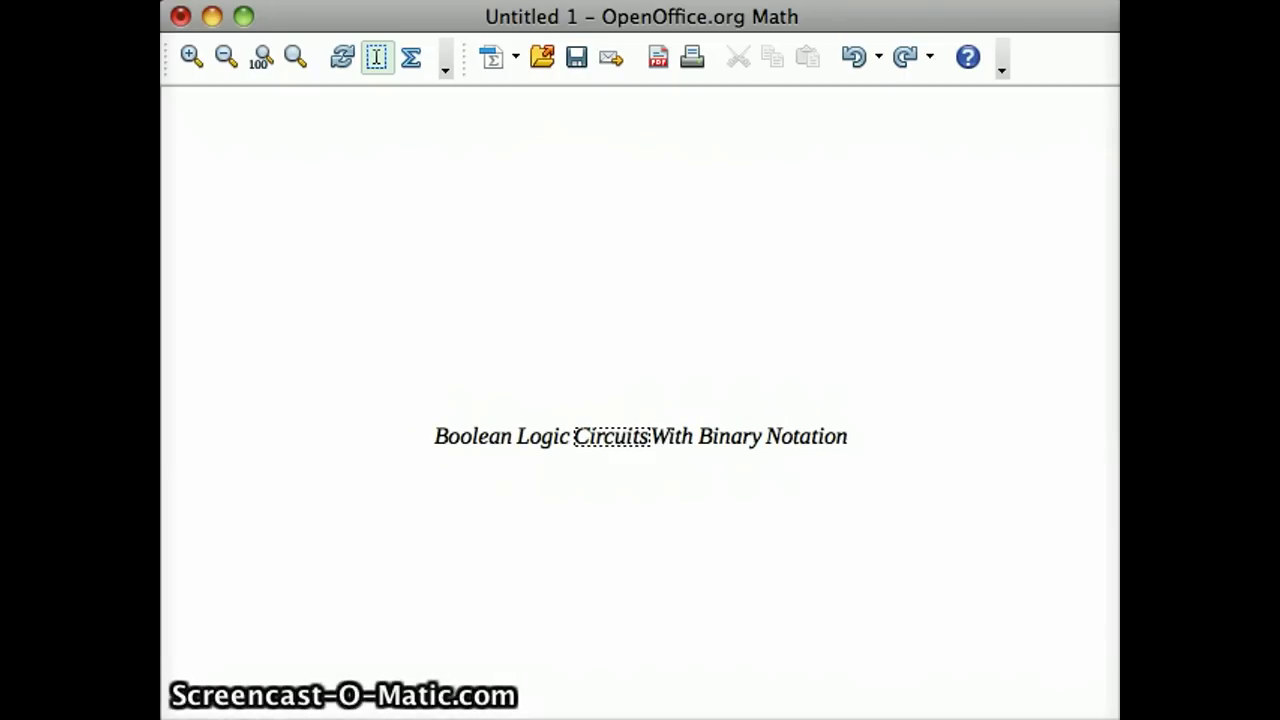
pyautogui.click(474, 436)
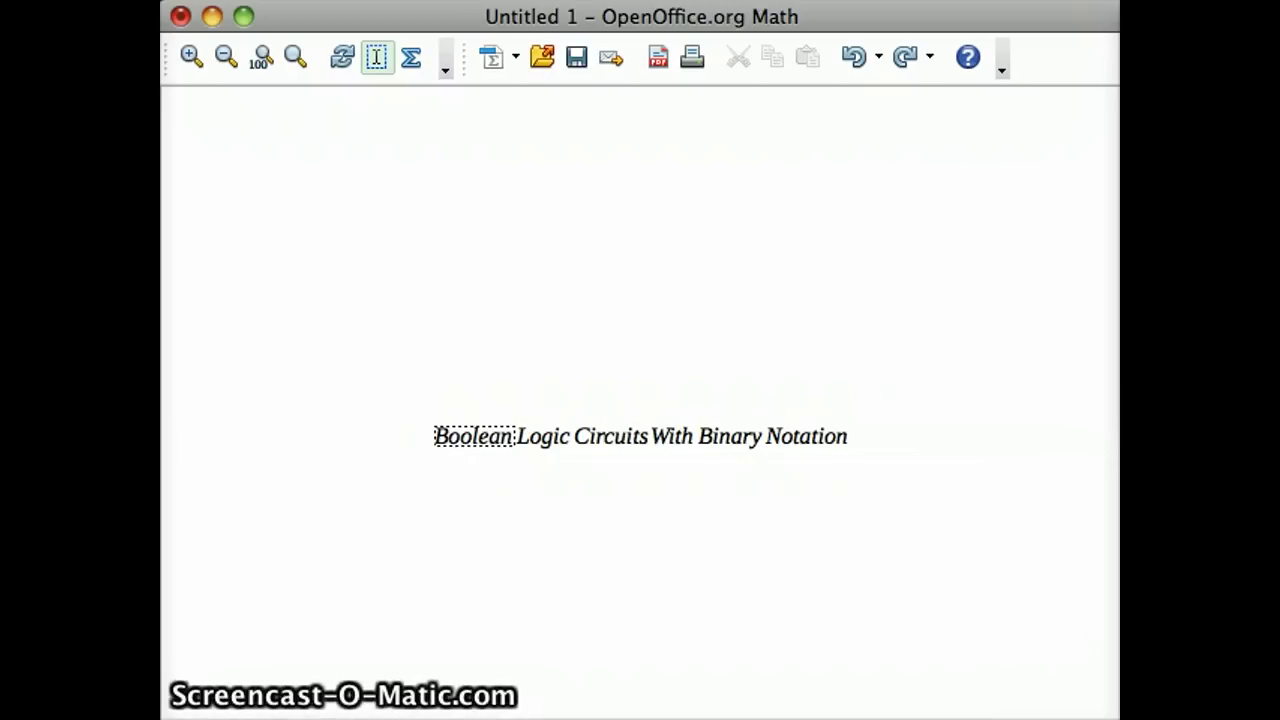
pyautogui.click(730, 437)
pyautogui.click(543, 437)
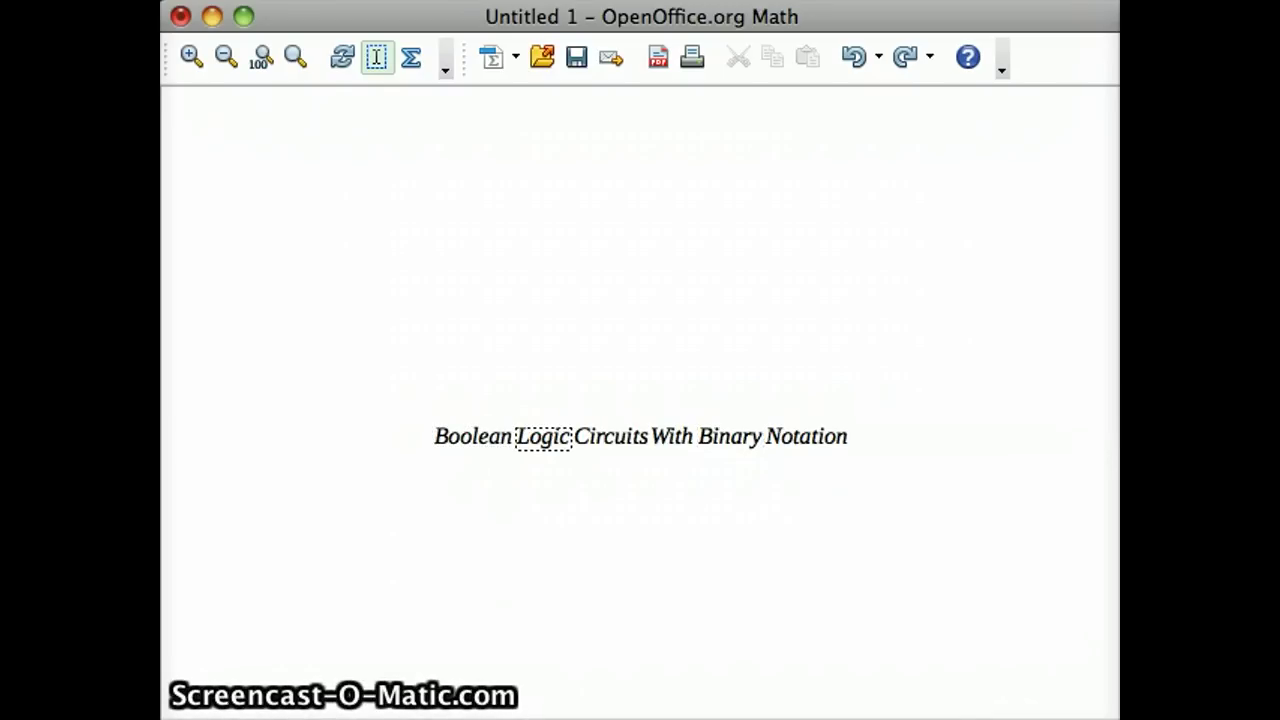
pyautogui.click(611, 437)
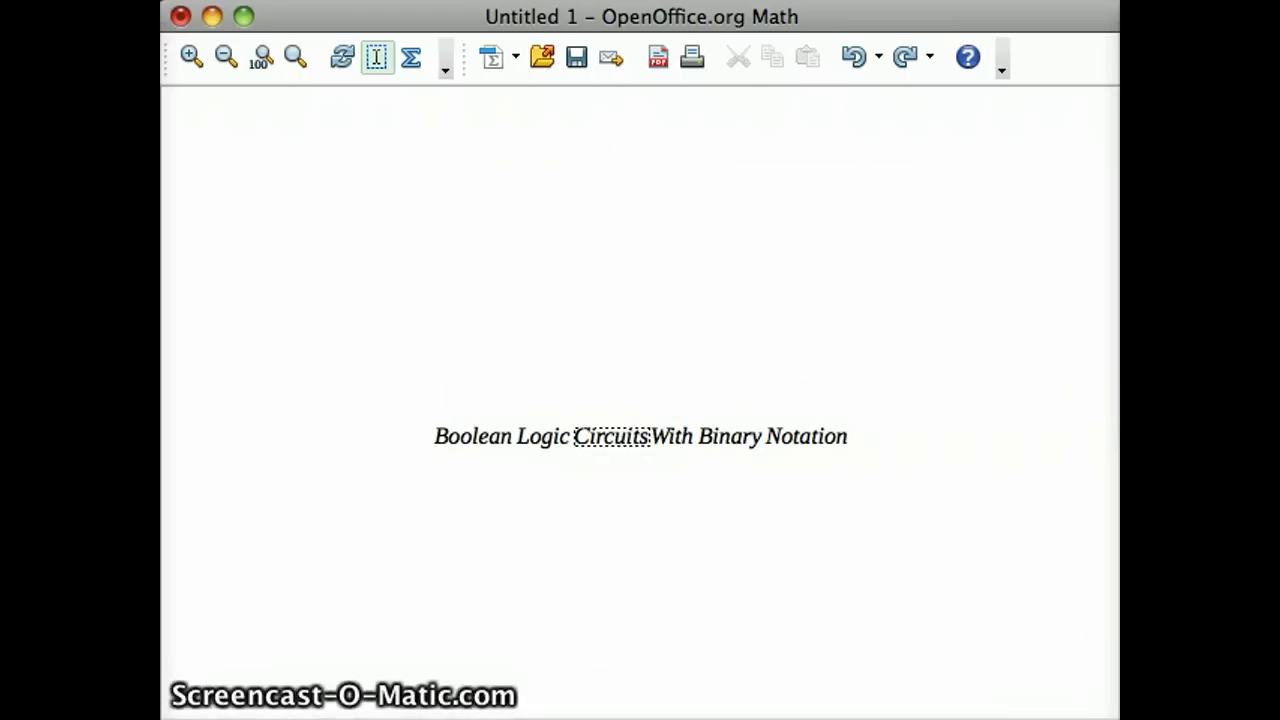
pyautogui.click(730, 437)
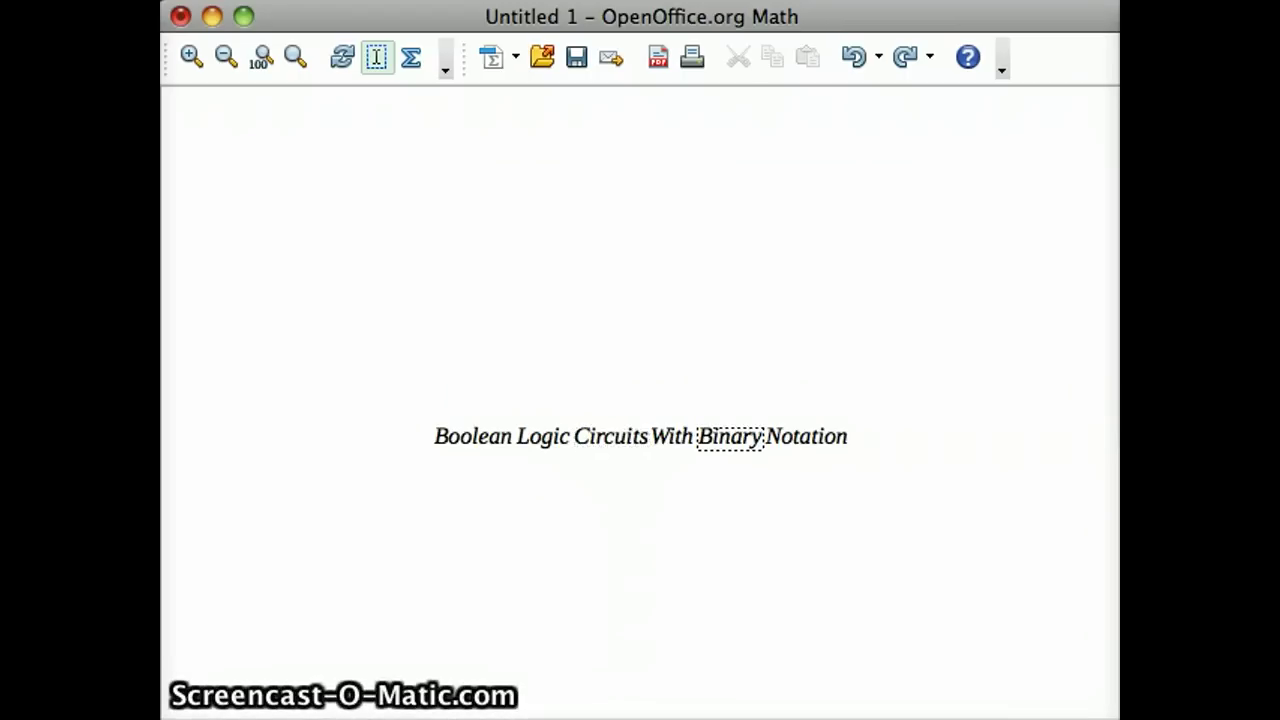
pyautogui.click(807, 437)
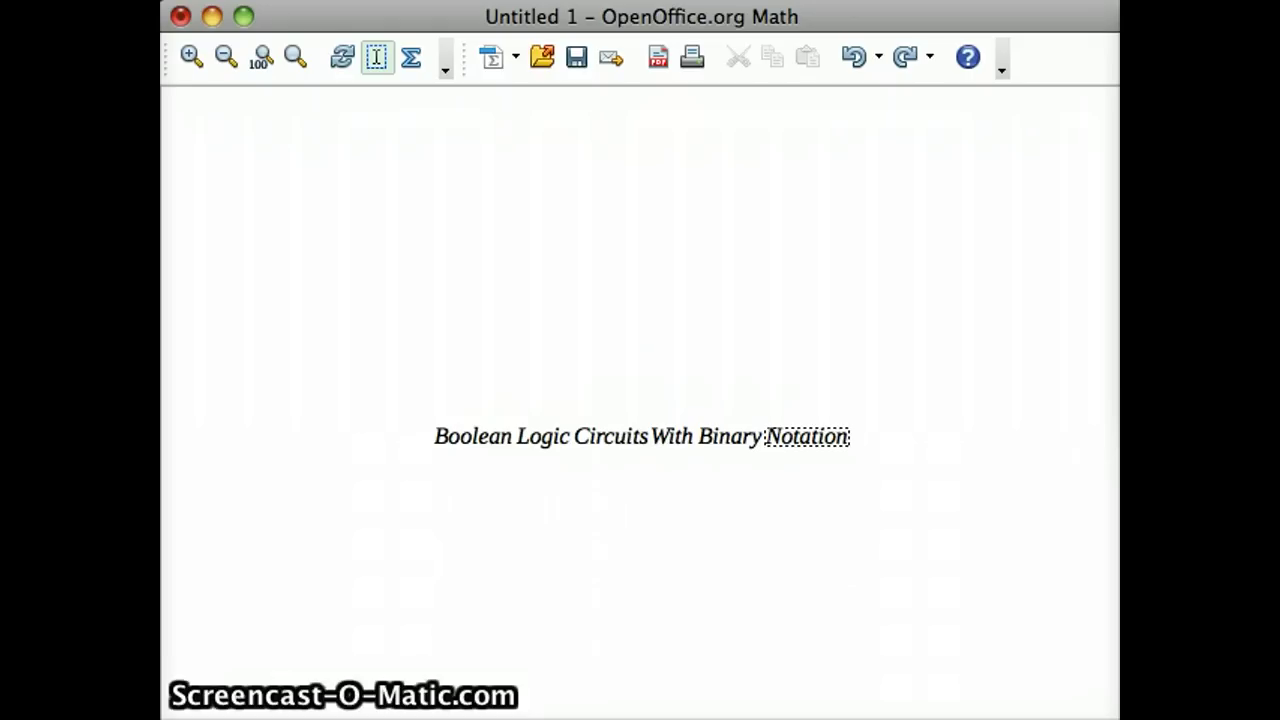
# Step: Replace the whole title formula with "And."
pyautogui.press('super+a')
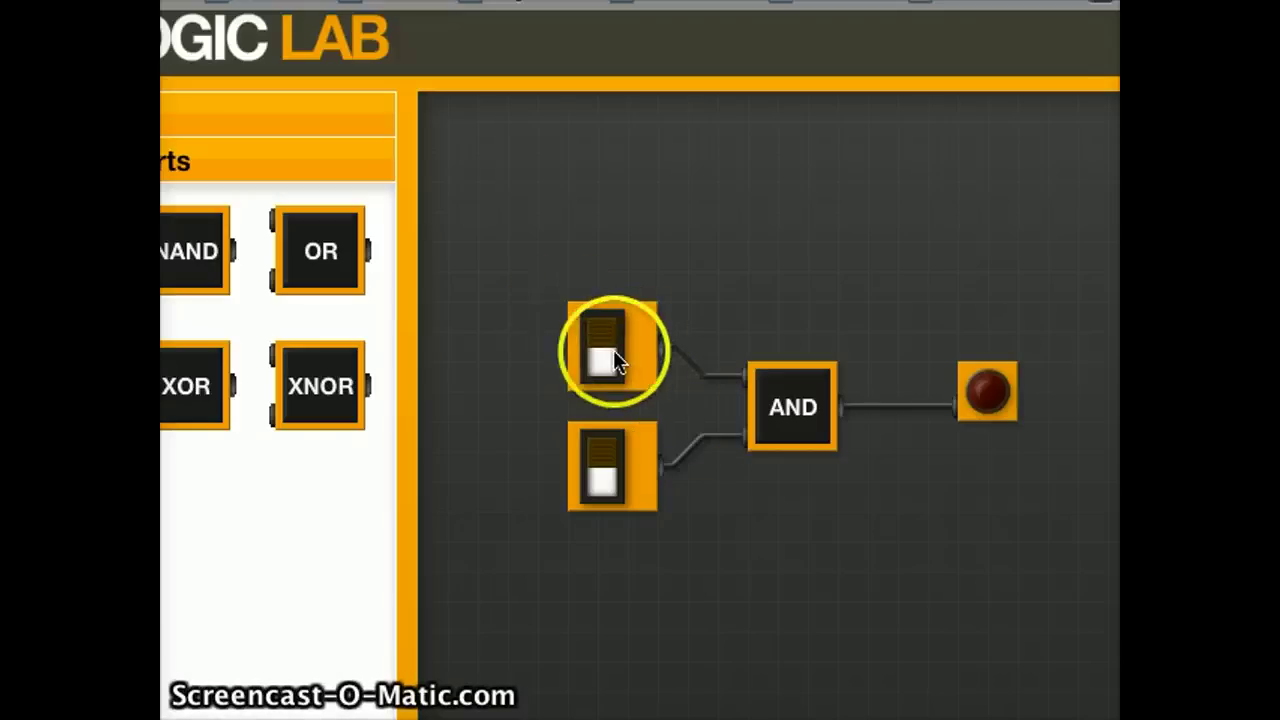
# Step: In Logic Lab, test the AND gate with both switches off, only the upper on, only the lower on, and both on
pyautogui.click(613, 361)
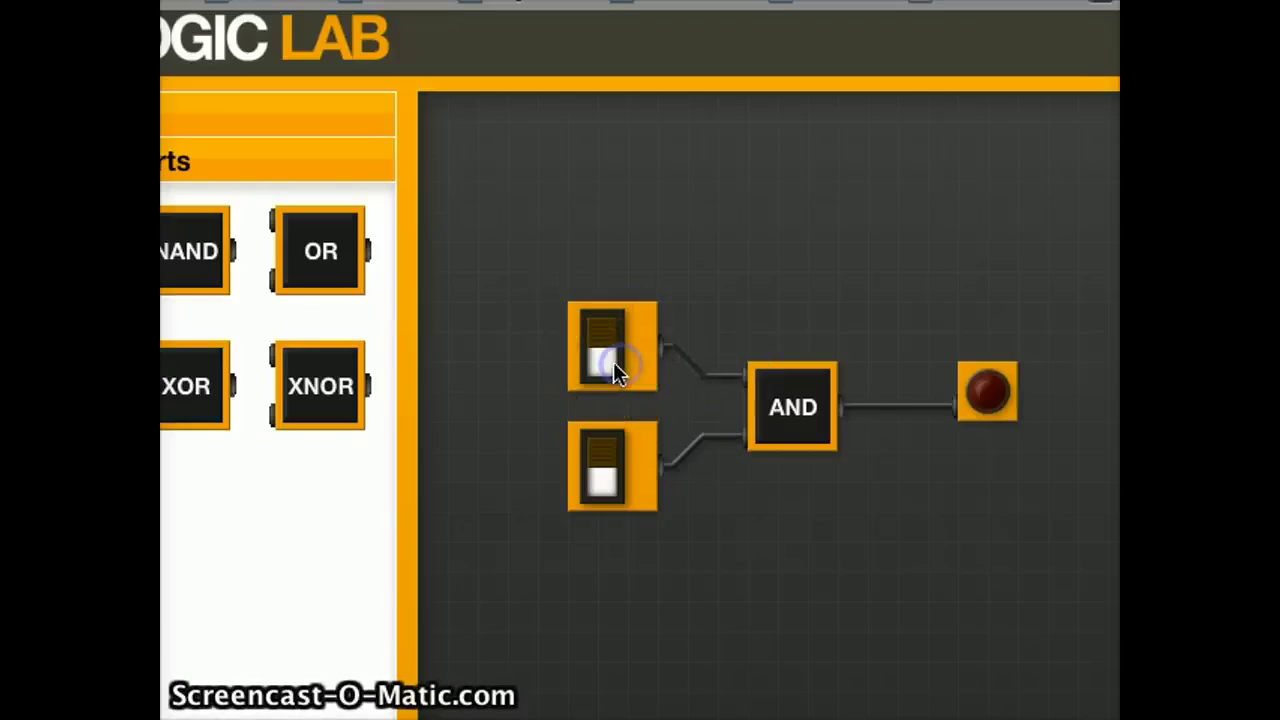
pyautogui.click(607, 367)
pyautogui.click(605, 476)
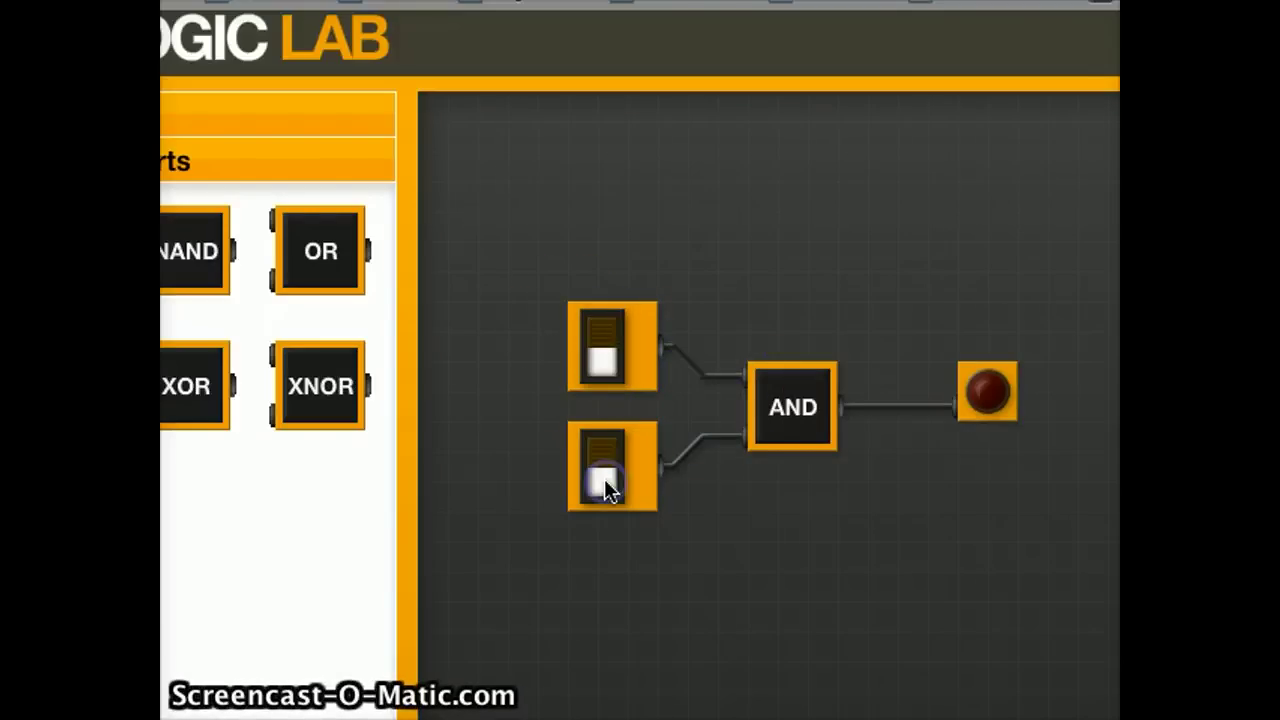
pyautogui.click(797, 432)
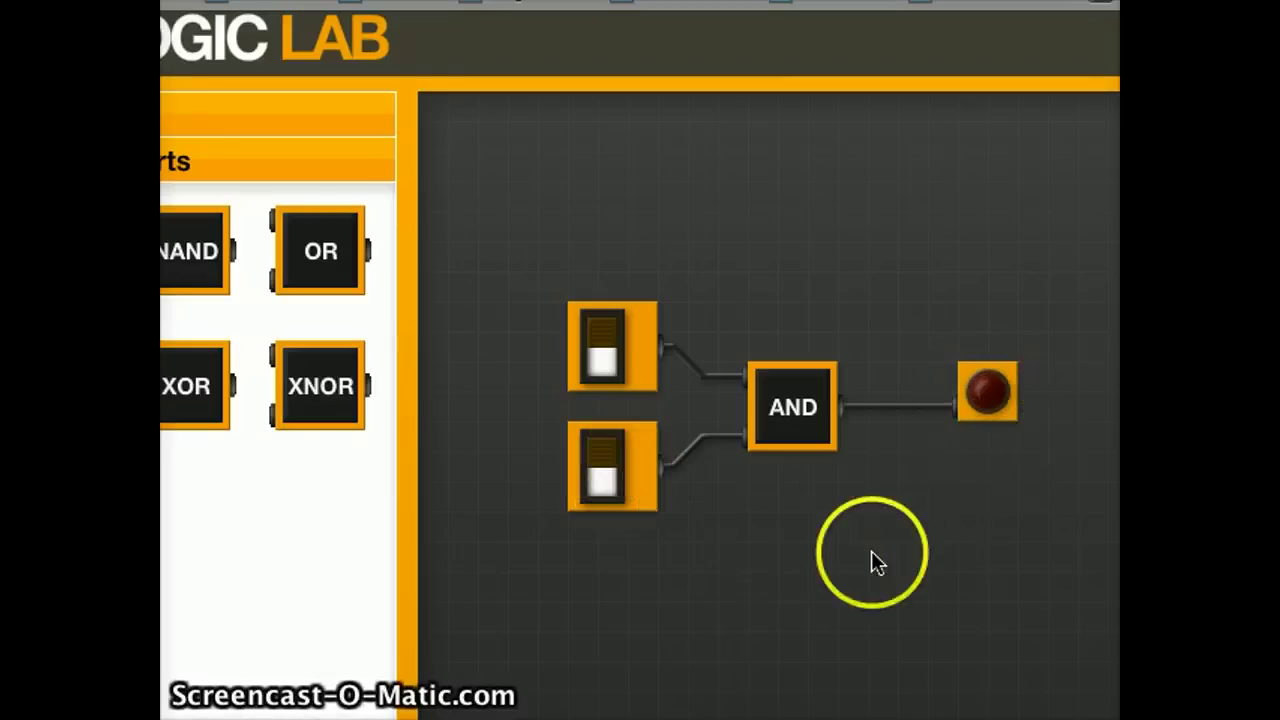
pyautogui.click(604, 358)
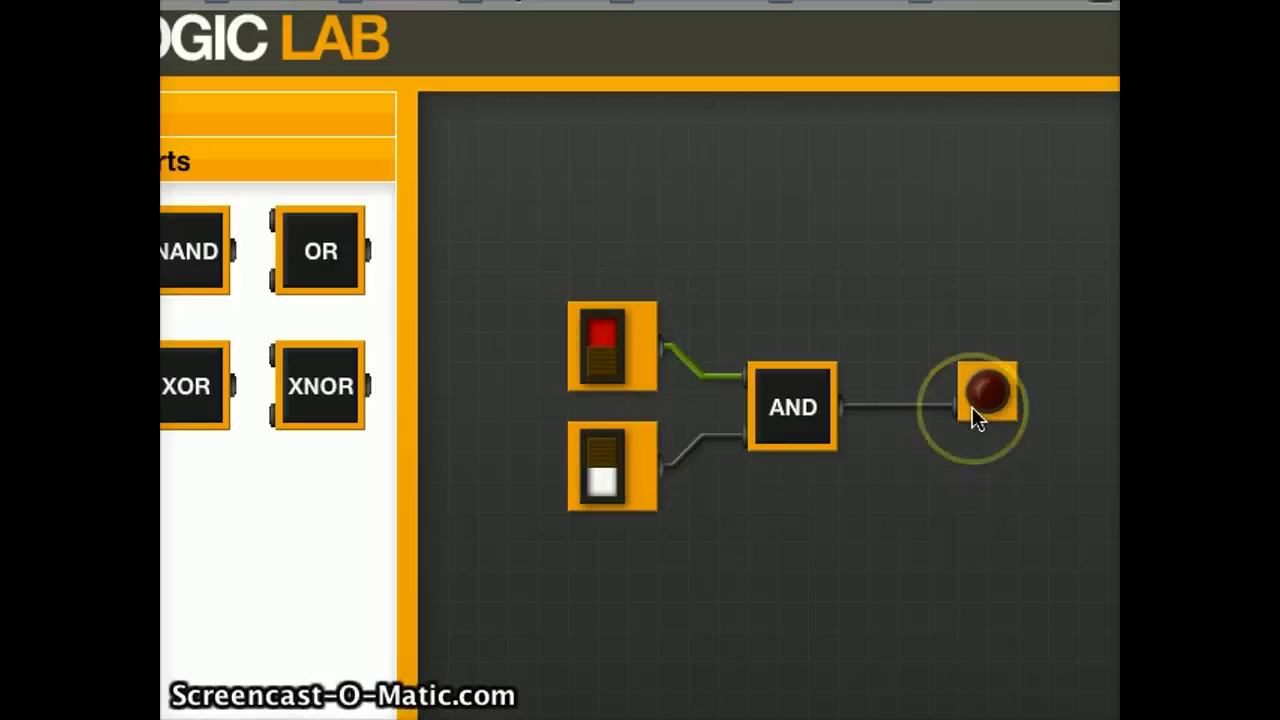
pyautogui.click(600, 360)
pyautogui.click(604, 462)
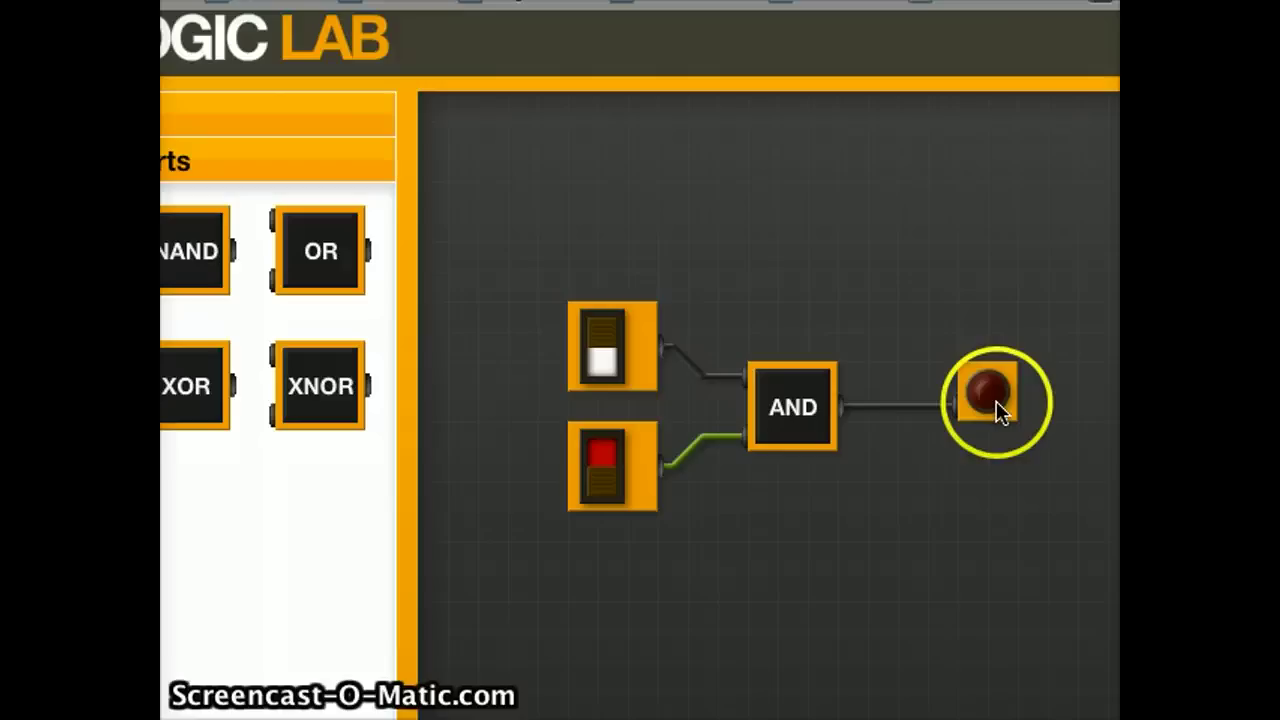
pyautogui.click(606, 344)
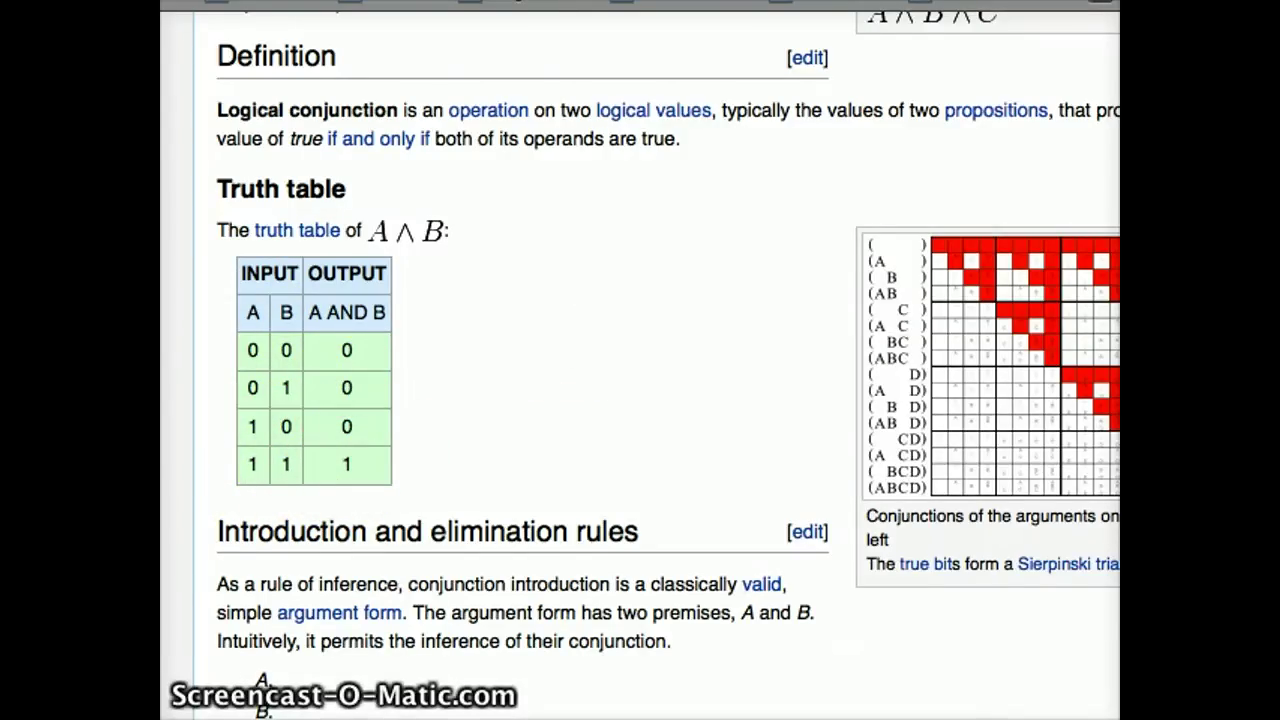
# Step: Show the x•y Venn diagram in Inkscape beside the AND truth table and move both windows out of view
pyautogui.moveTo(1279, 70); pyautogui.dragTo(766, 2)
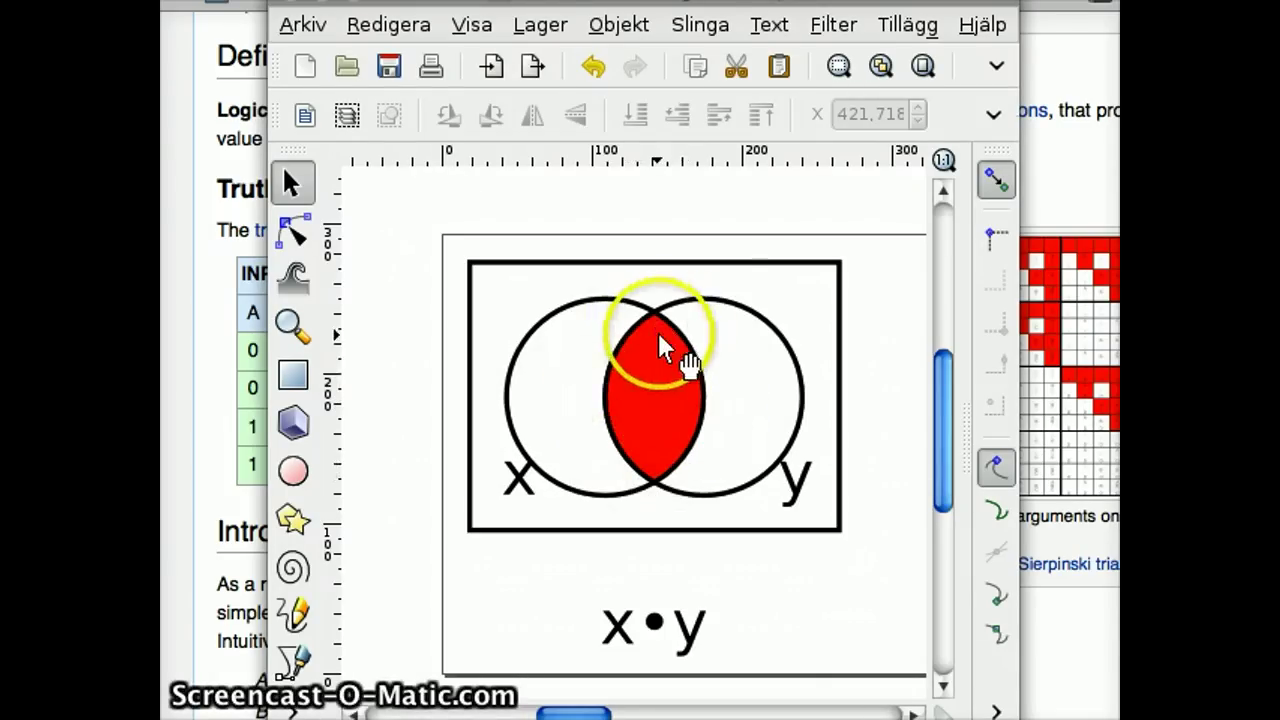
pyautogui.moveTo(700, 3); pyautogui.dragTo(1279, 190)
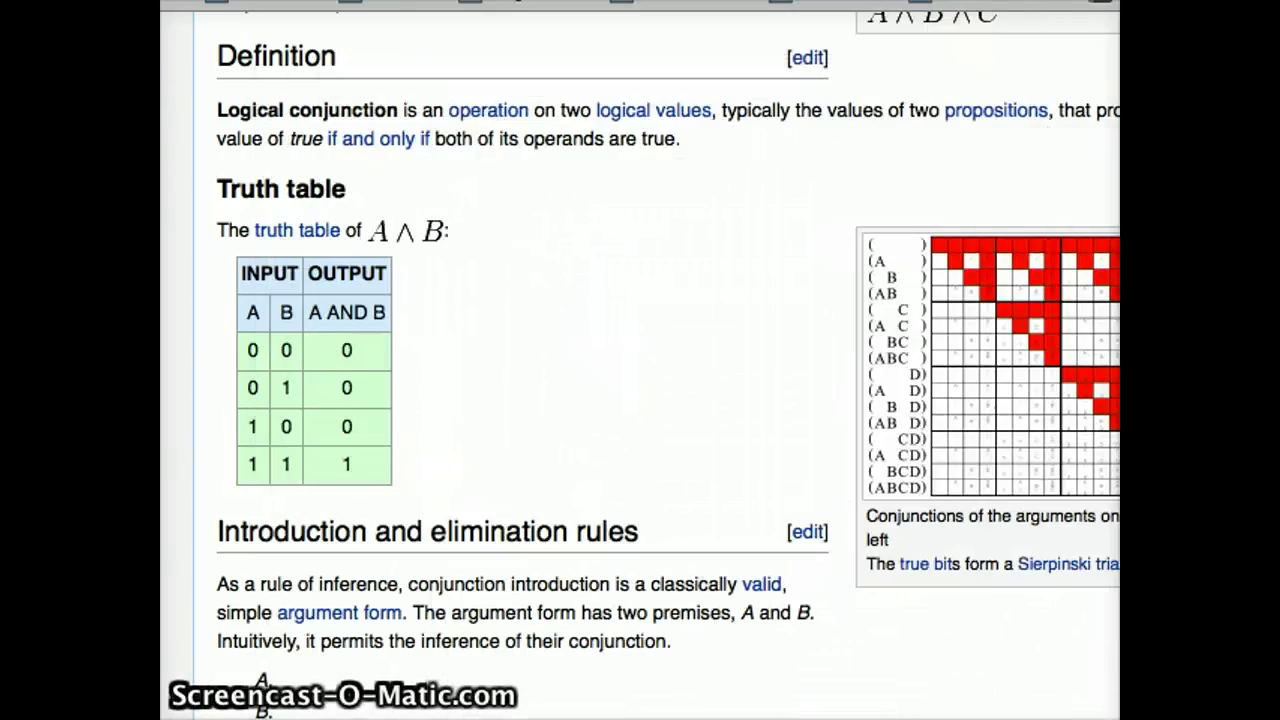
pyautogui.moveTo(389, 0); pyautogui.dragTo(1279, 230)
# Step: Return to OpenOffice.org Math, replace "And." with the variables A B and save the formula
pyautogui.click(738, 474)
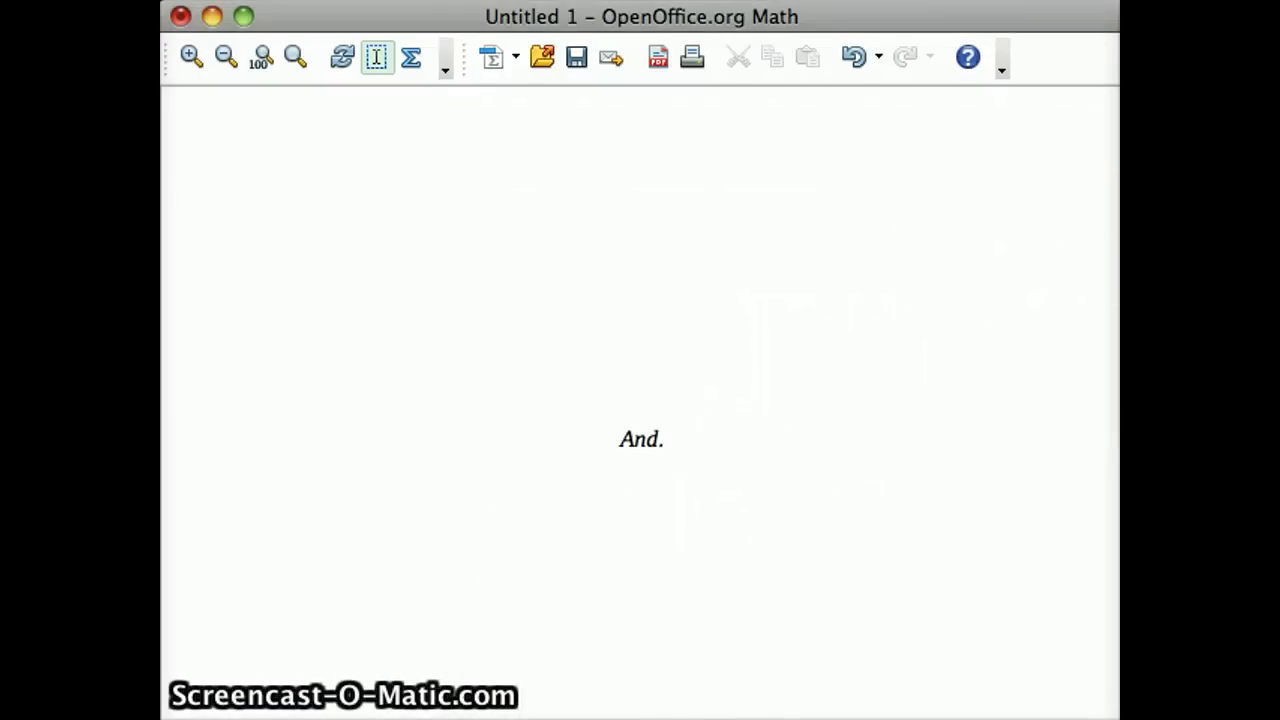
pyautogui.press('super+a')
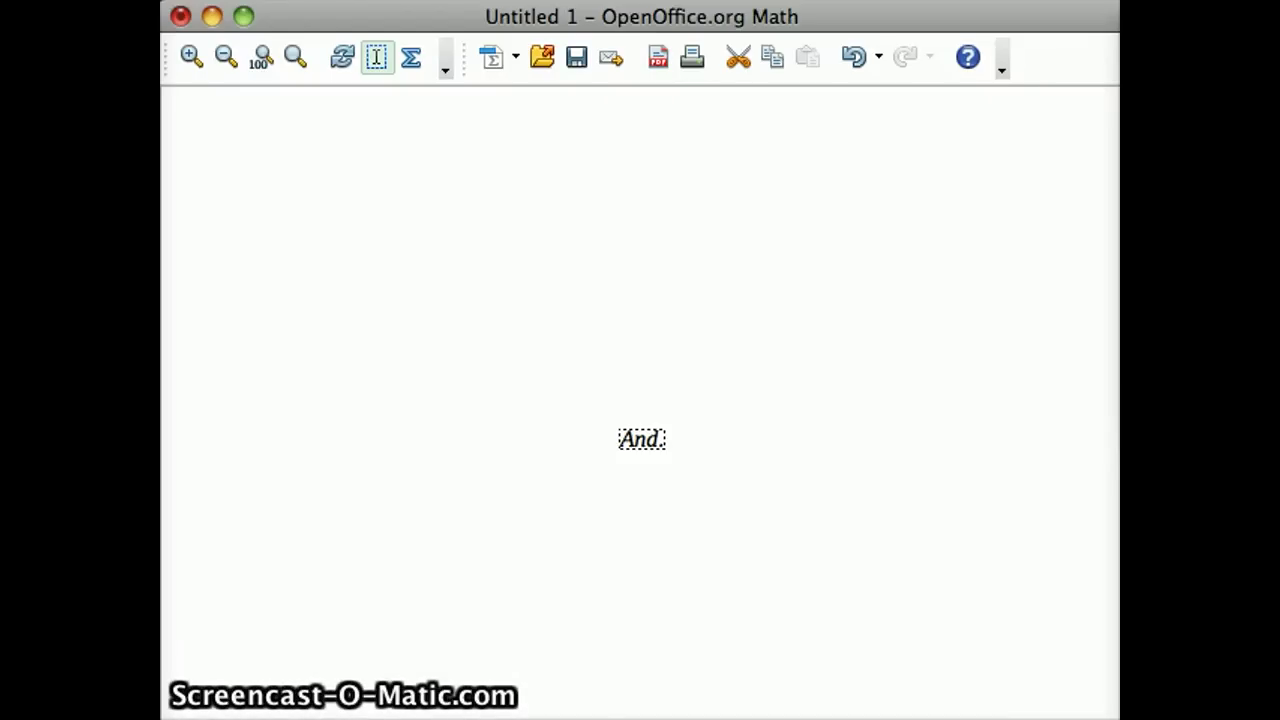
pyautogui.press('BackSpace')
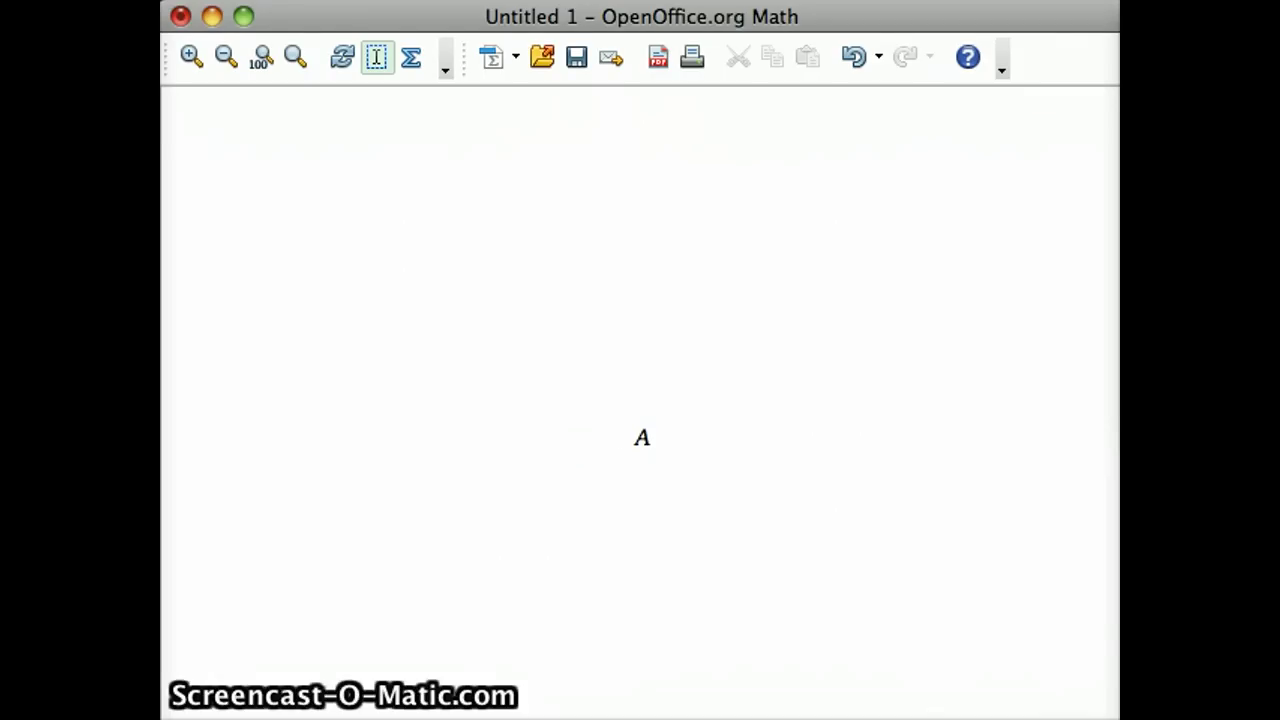
pyautogui.write('B')
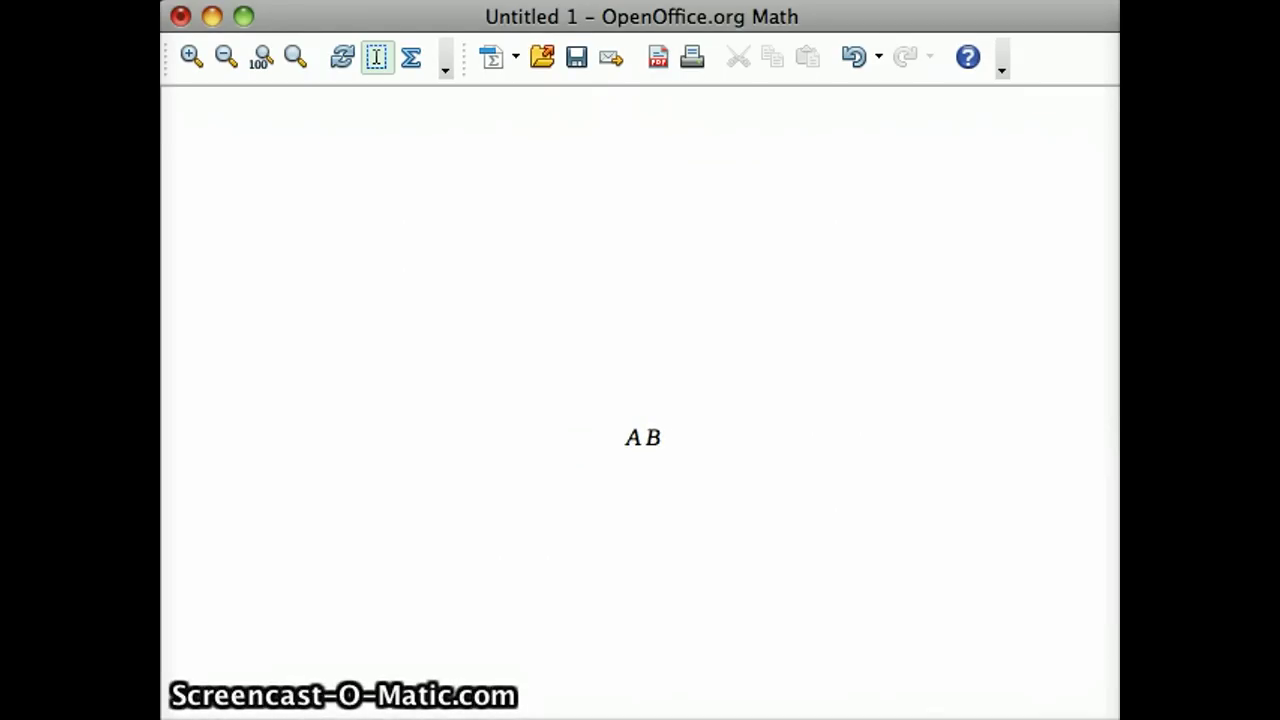
pyautogui.press('super+s')
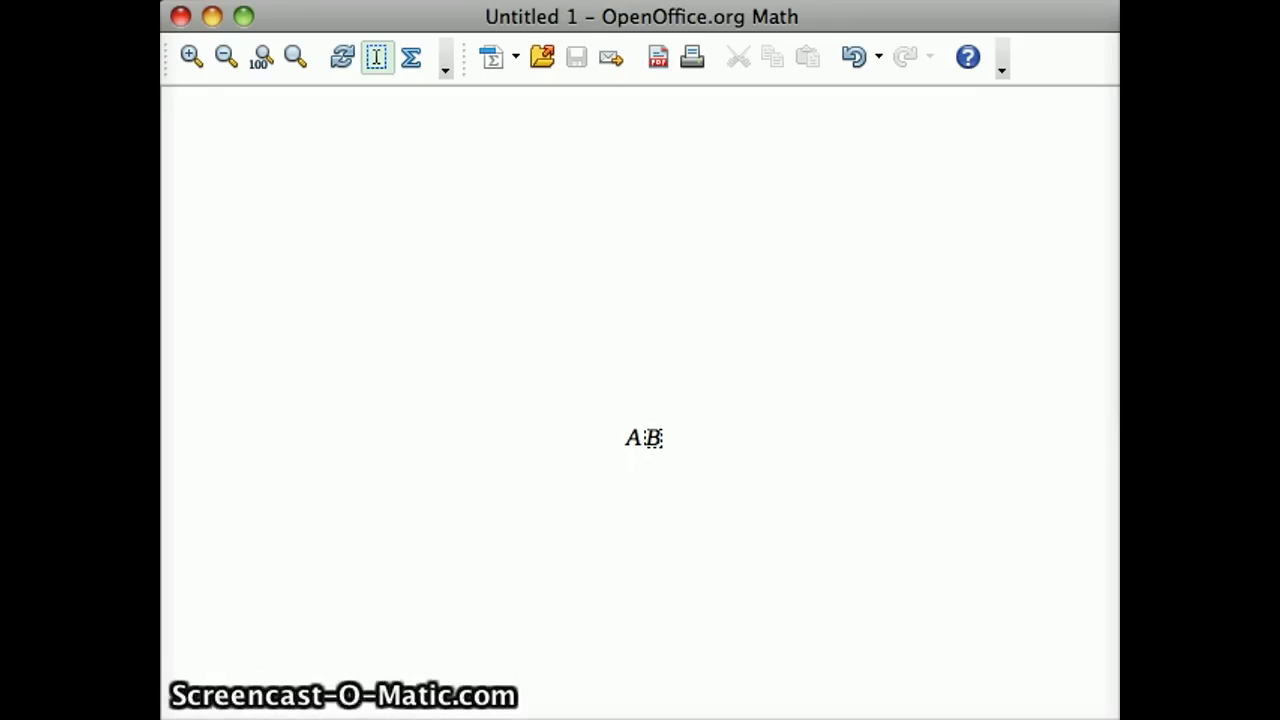
# Step: Try a plus sign between A and B and remove it again
pyautogui.write('+')
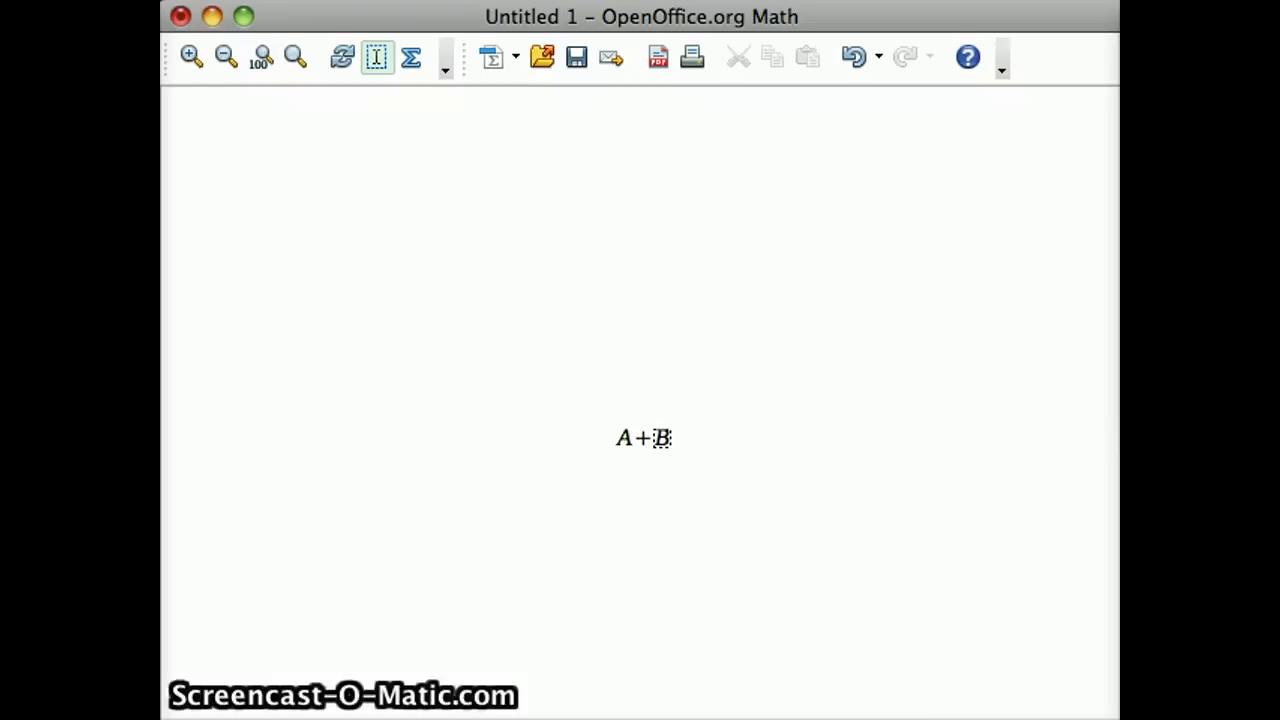
pyautogui.press('BackSpace')
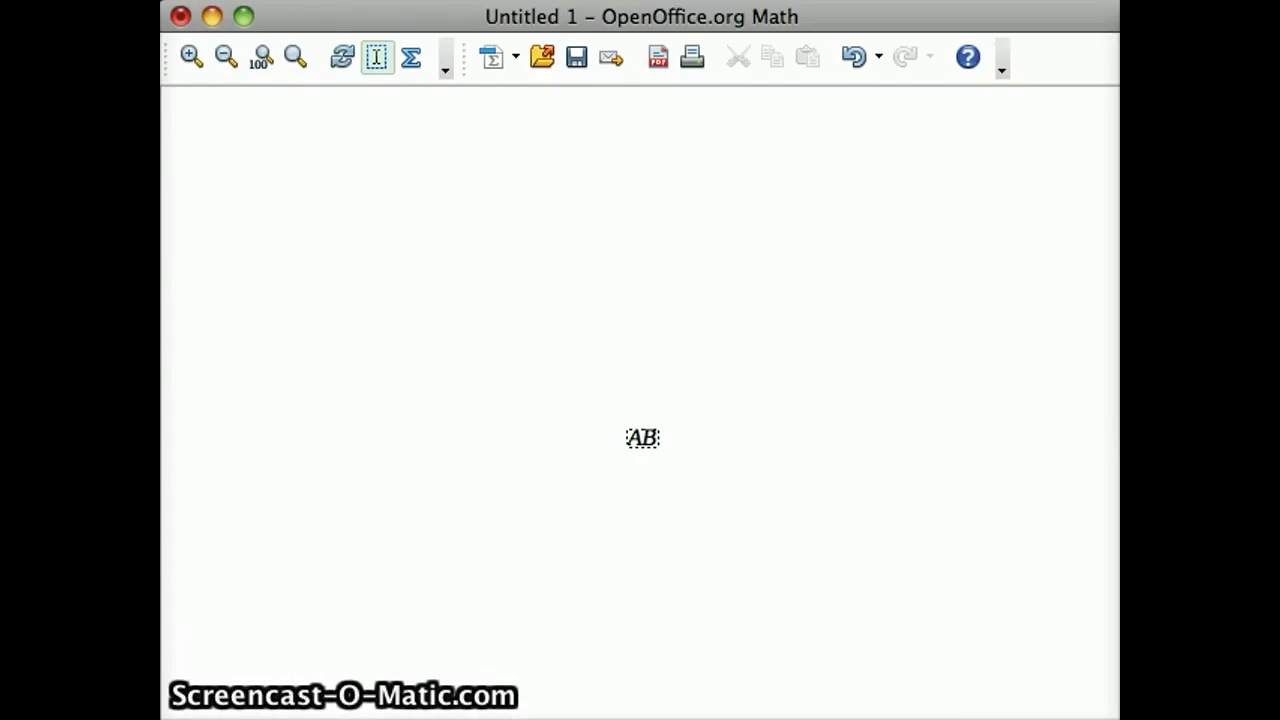
# Step: Insert the small circle operator between A and B and delete its two empty placeholders
pyautogui.press('super+a')
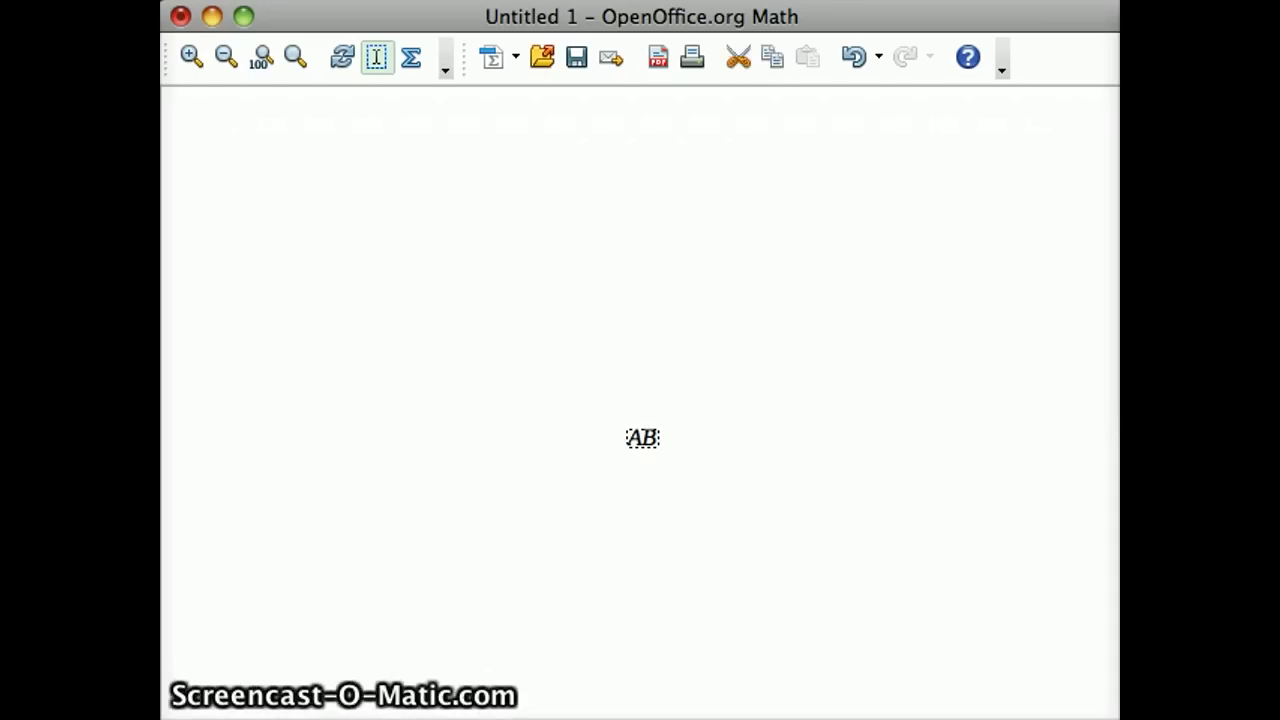
pyautogui.click(831, 597)
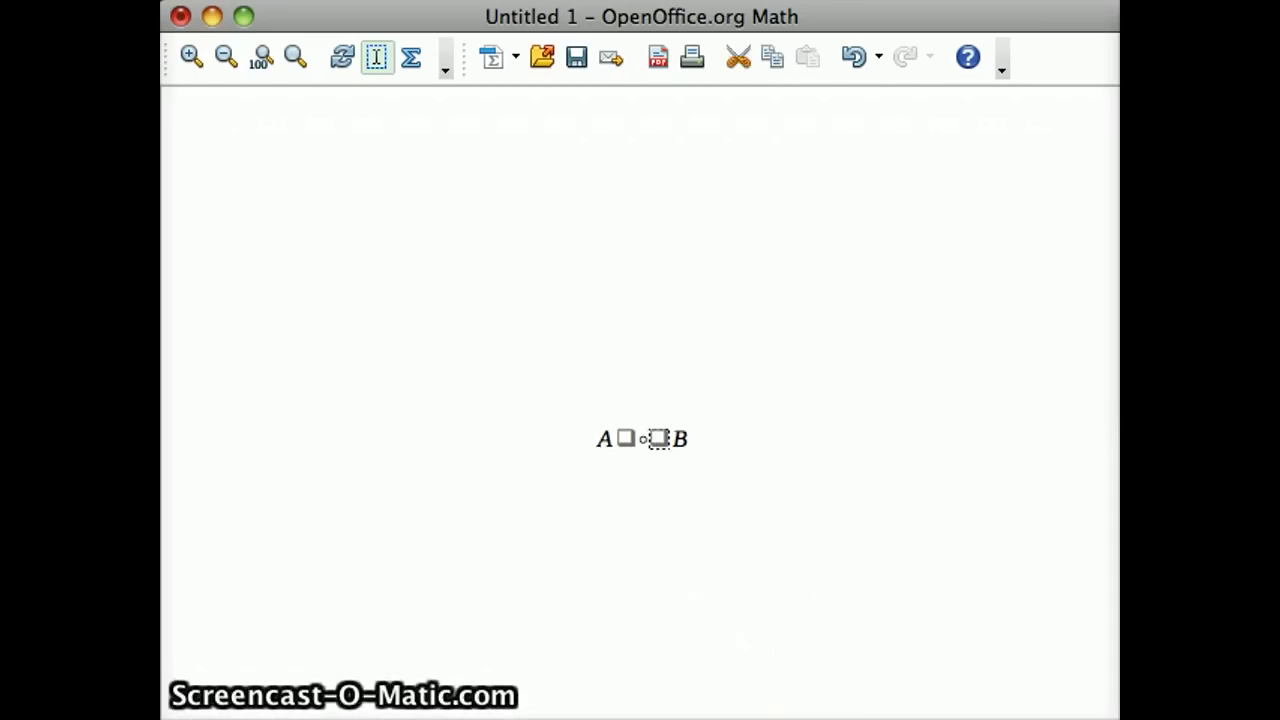
pyautogui.press('BackSpace')
pyautogui.hotkey('shift', 'F4')
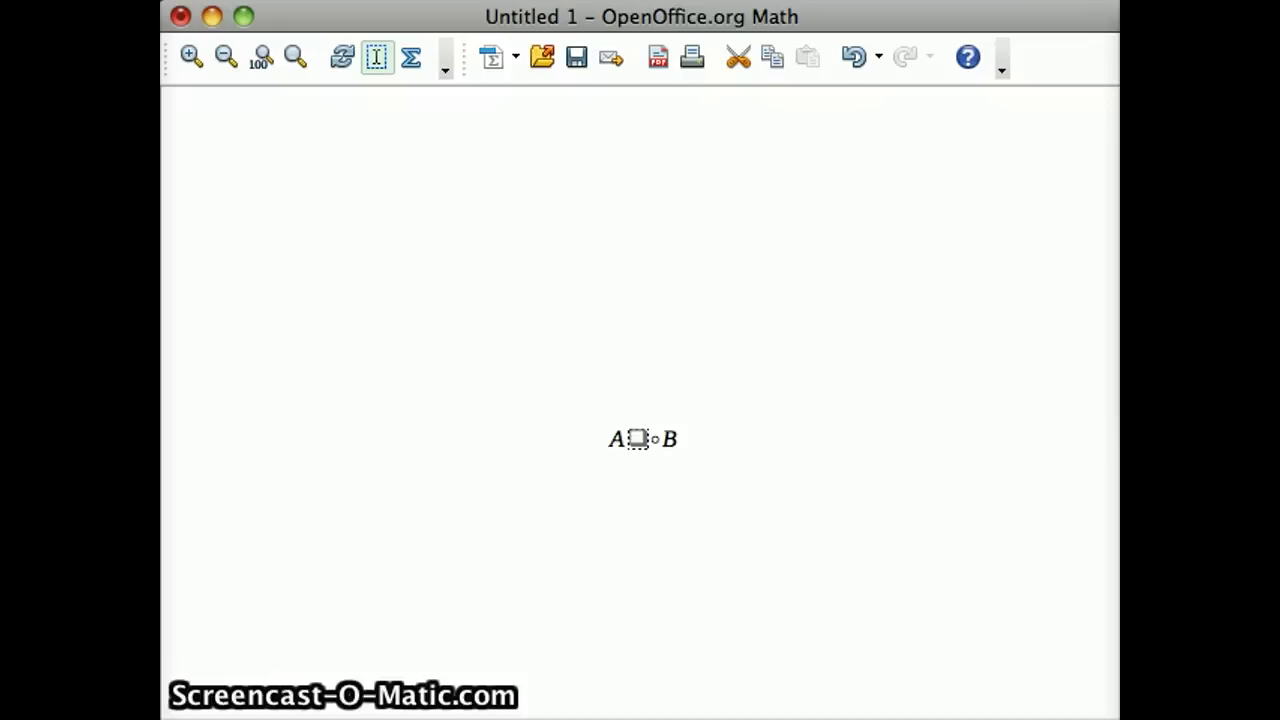
pyautogui.press('BackSpace')
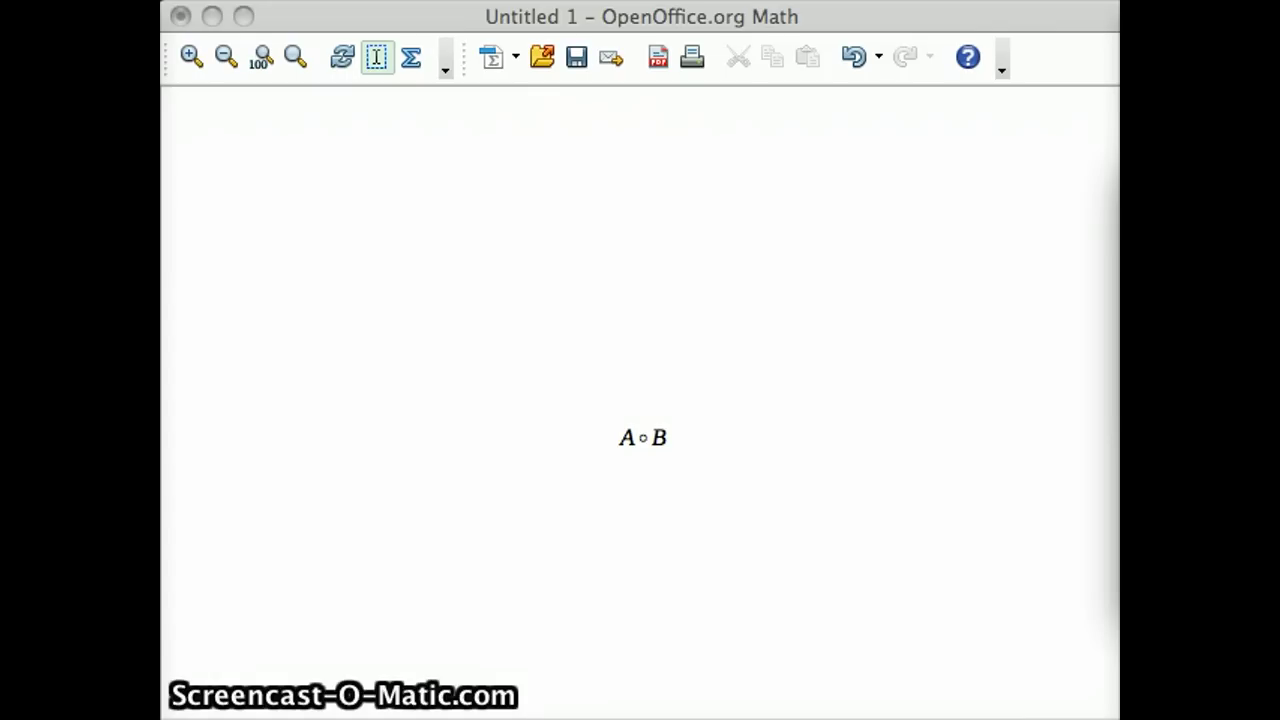
# Step: Bring the blank TextEdit document into view and write "Teacher" with "Go pick up your pencils and pens." on the line below
pyautogui.moveTo(1270, 166); pyautogui.dragTo(984, 167)
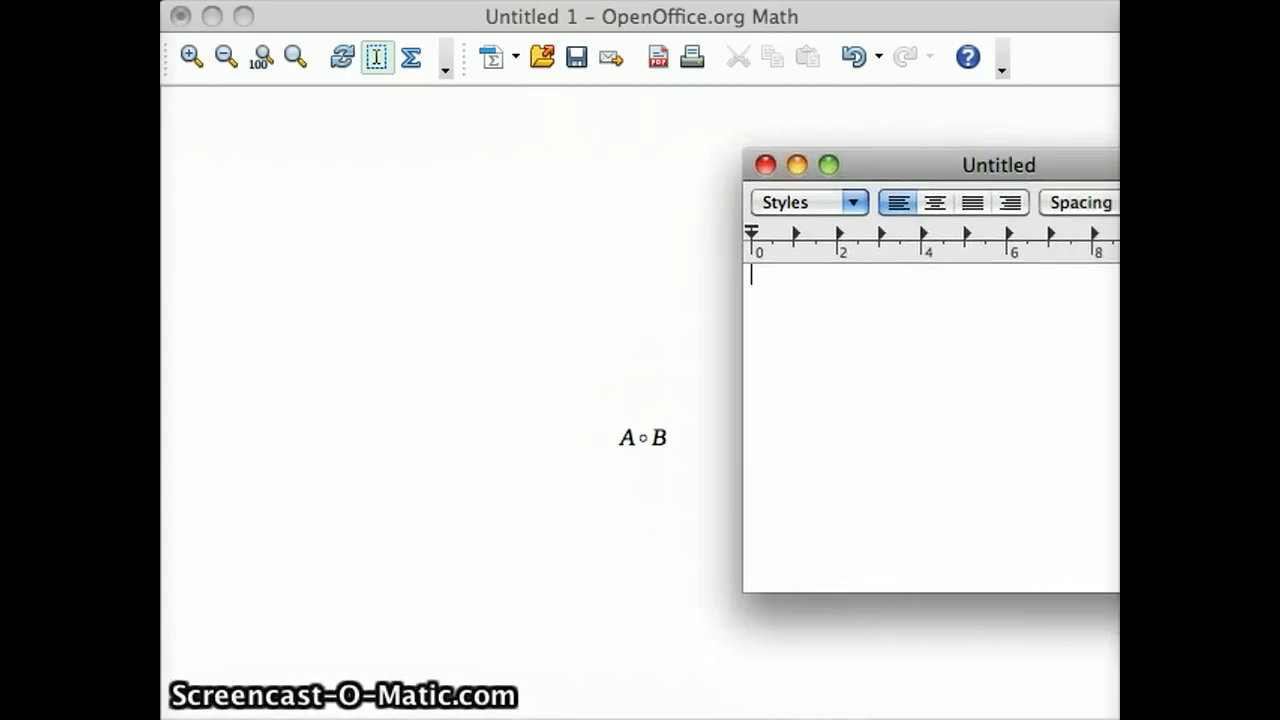
pyautogui.write('Teacher')
pyautogui.press('Return')
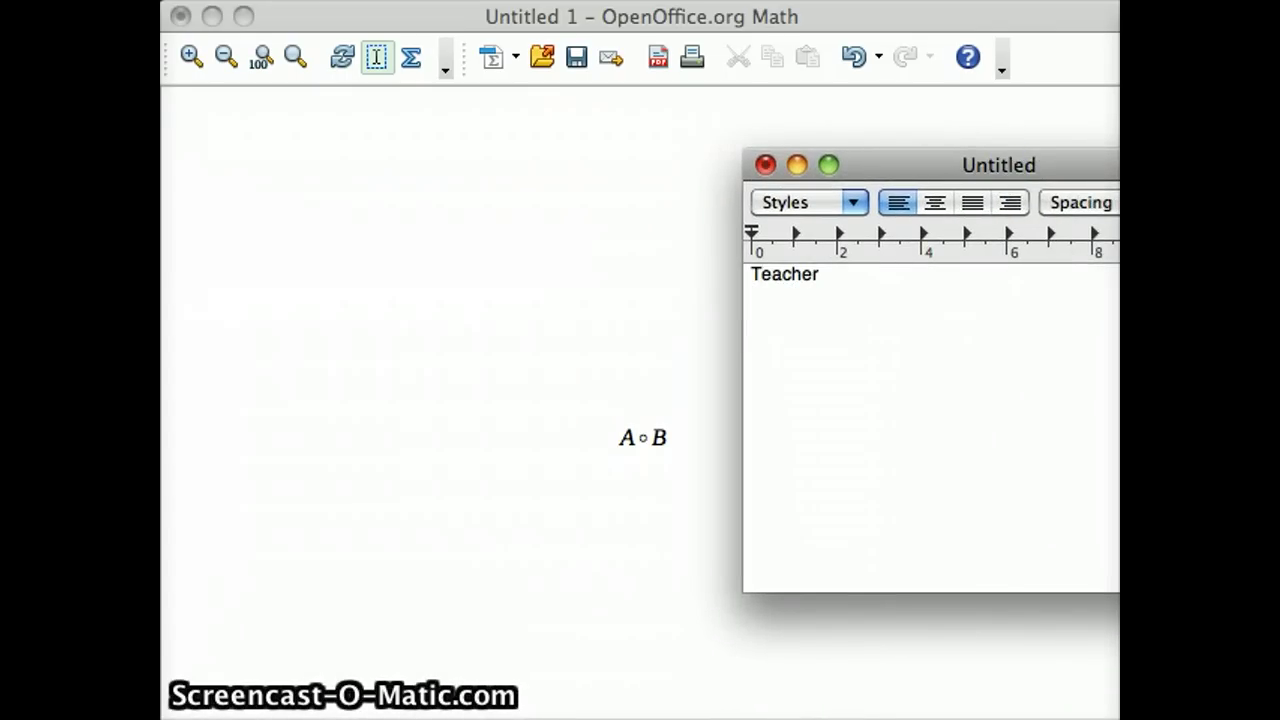
pyautogui.write('GO')
pyautogui.press('BackSpace')
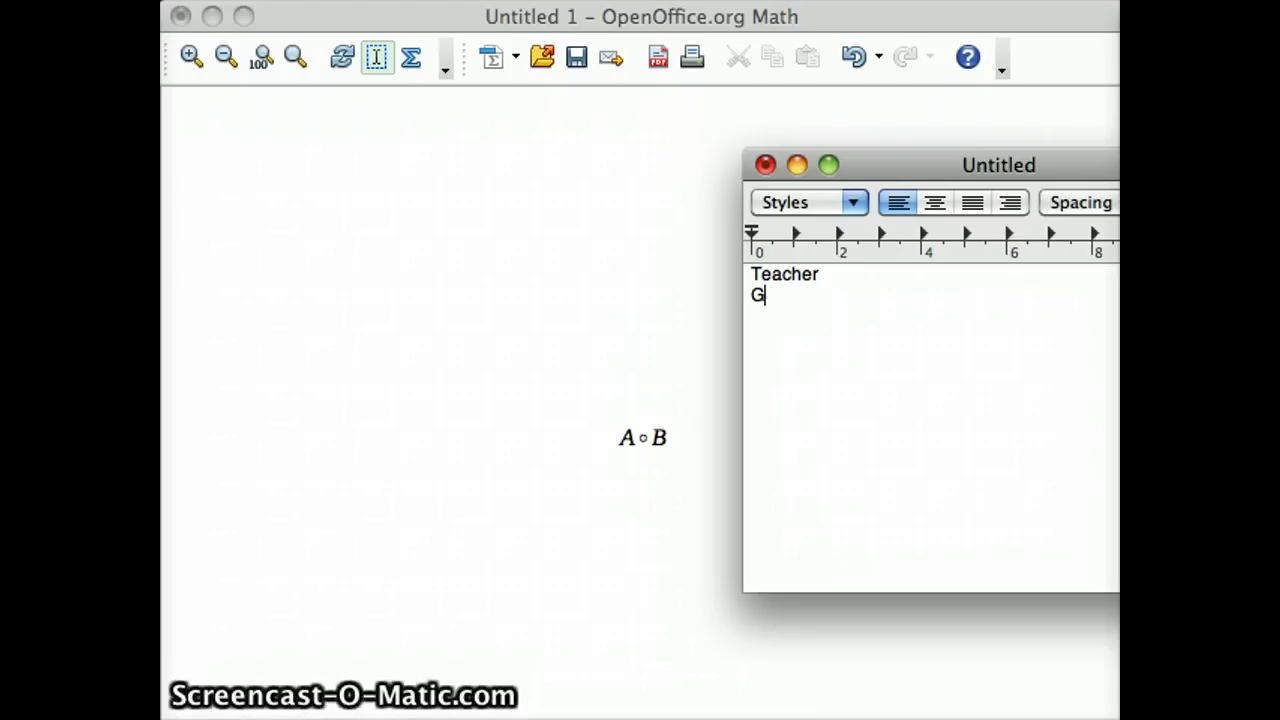
pyautogui.write('o pick u')
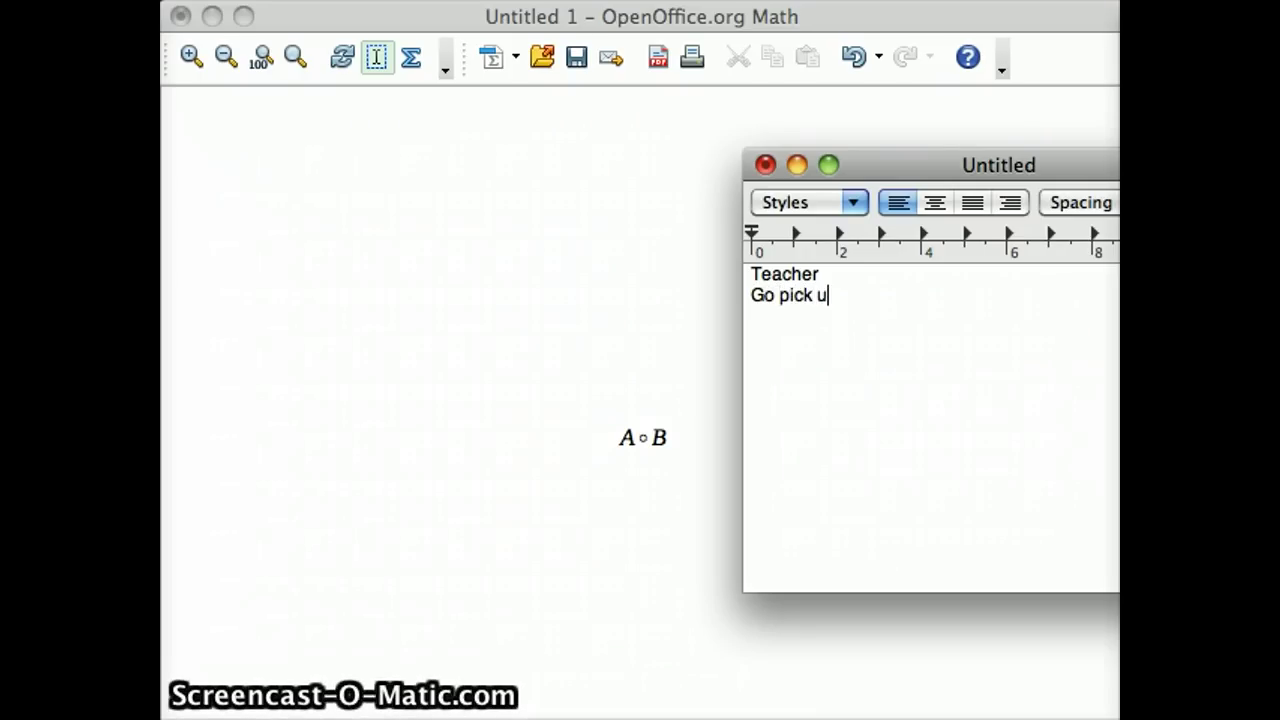
pyautogui.write('p your pen')
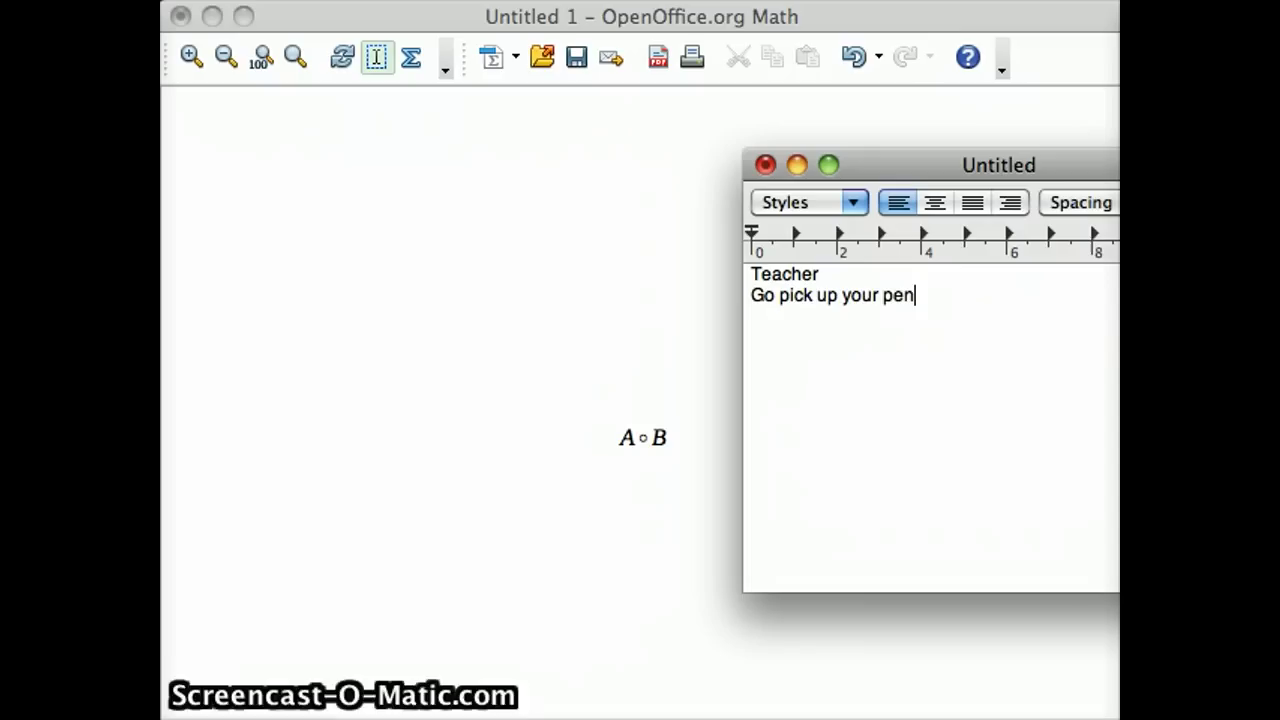
pyautogui.write('cils and pens.')
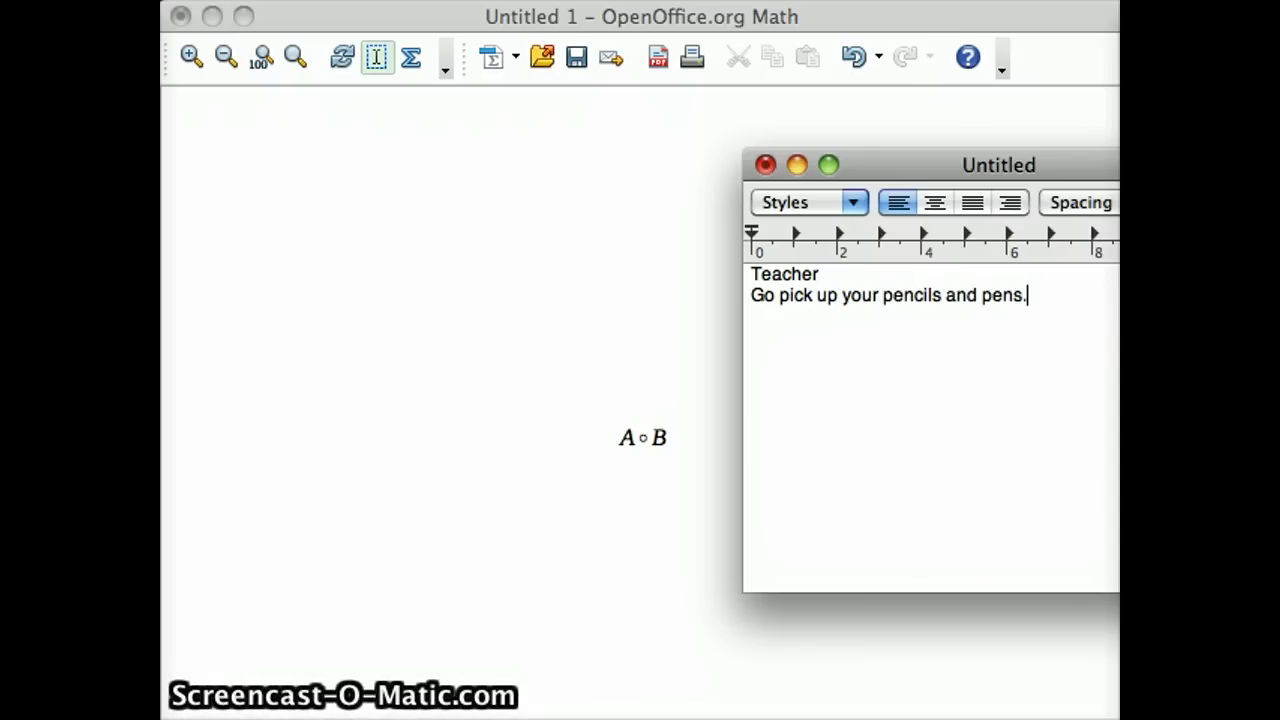
# Step: Add a third line reading "Pencils AND pens." and correct the misspelling in its first word
pyautogui.press('Return')
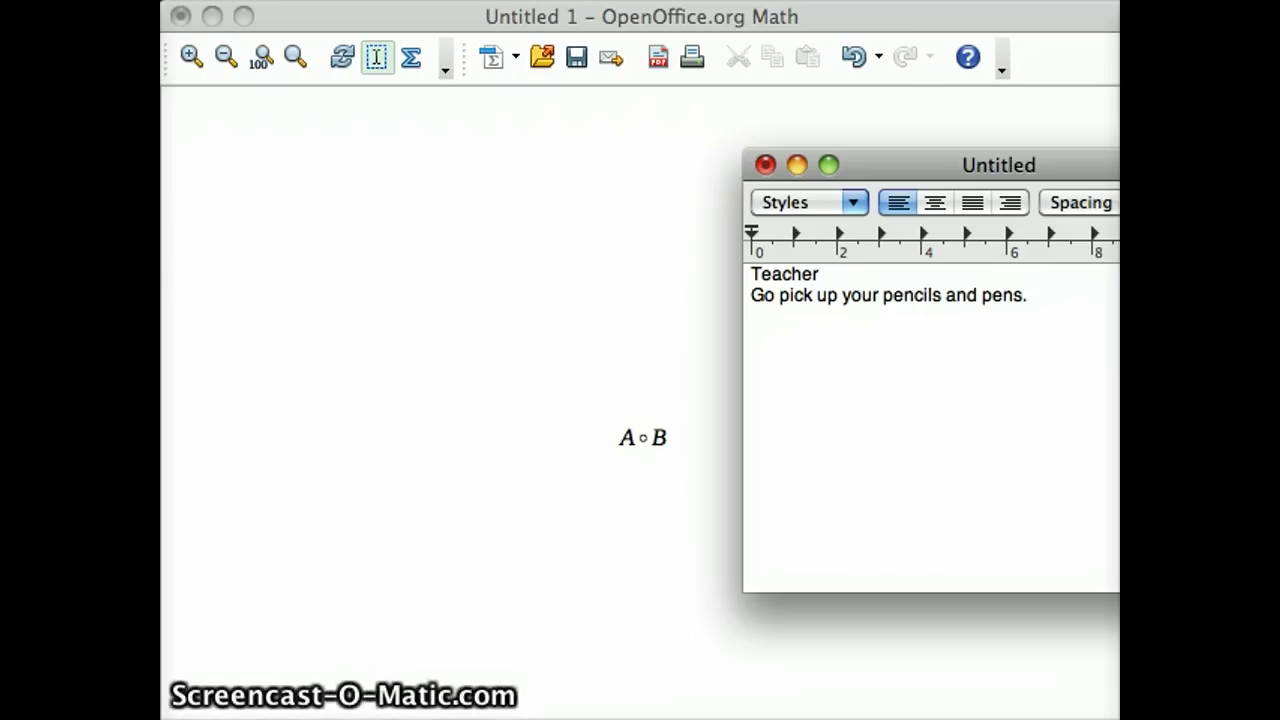
pyautogui.write('Penicls AND ')
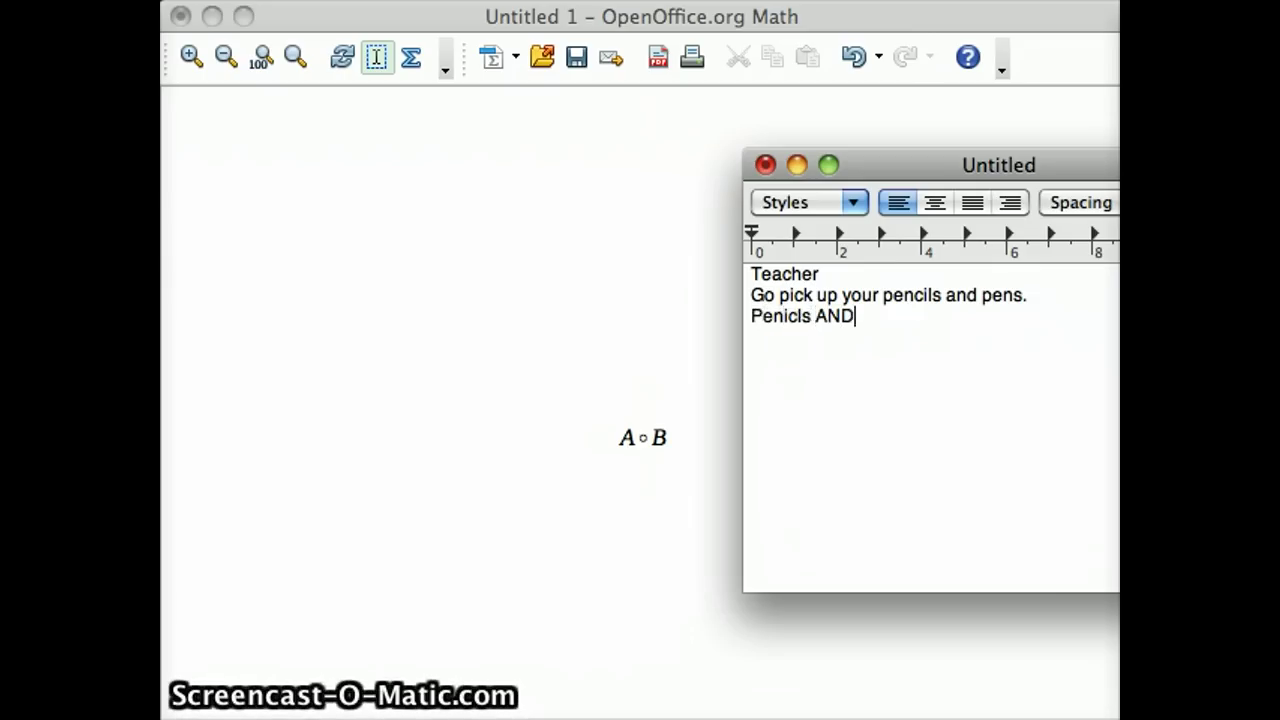
pyautogui.write('pens.')
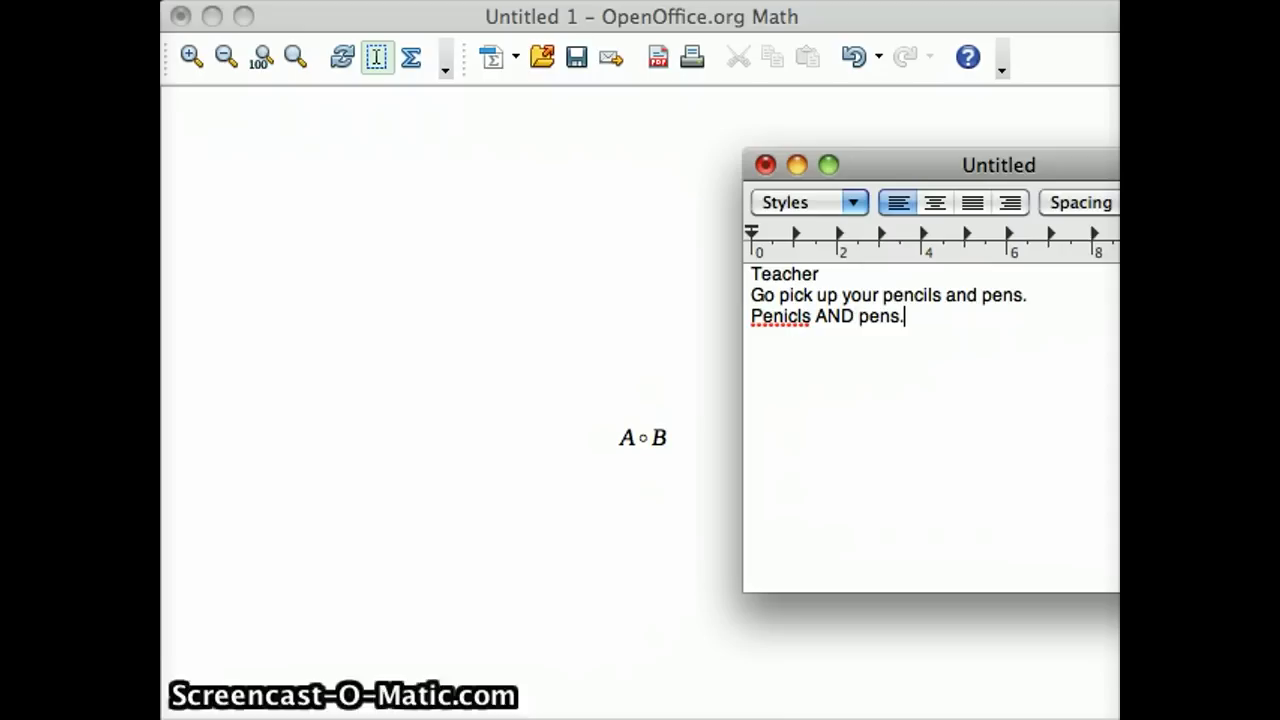
pyautogui.moveTo(783, 316); pyautogui.dragTo(800, 317)
pyautogui.write('ci')
pyautogui.click(955, 331)
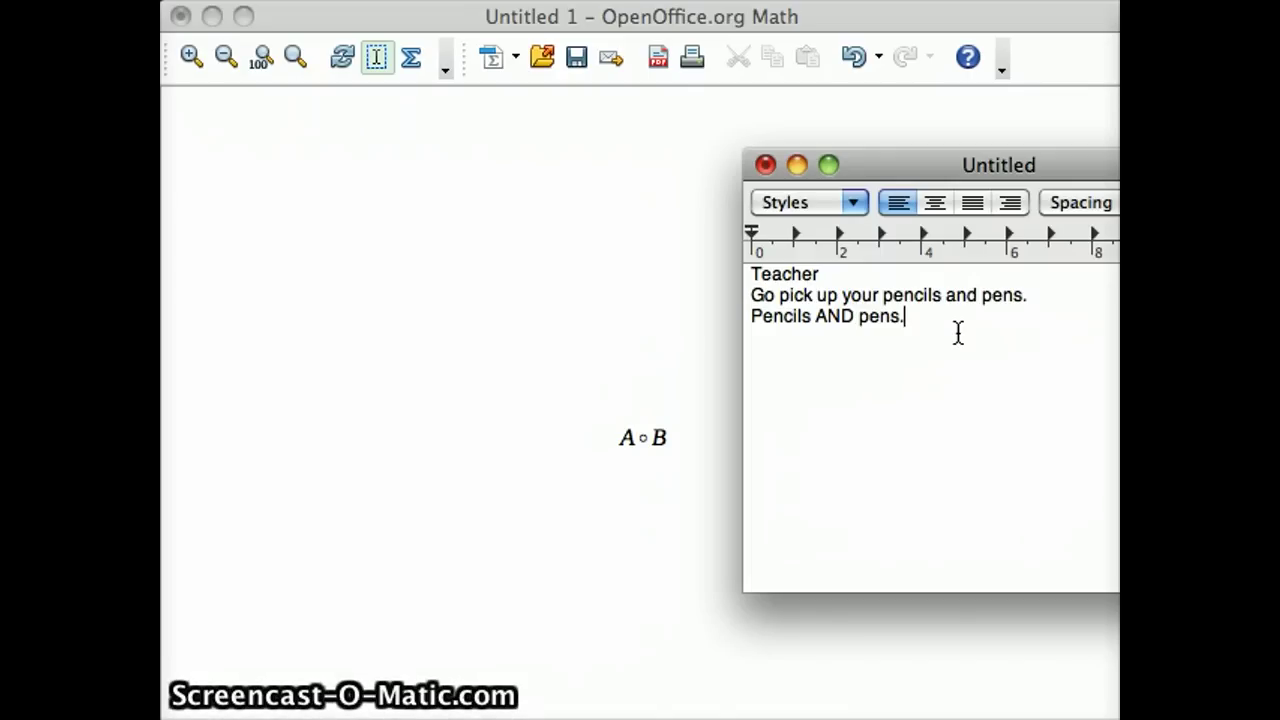
# Step: Select all three lines of the teacher example and delete them
pyautogui.click(934, 332)
pyautogui.moveTo(934, 332); pyautogui.dragTo(729, 271)
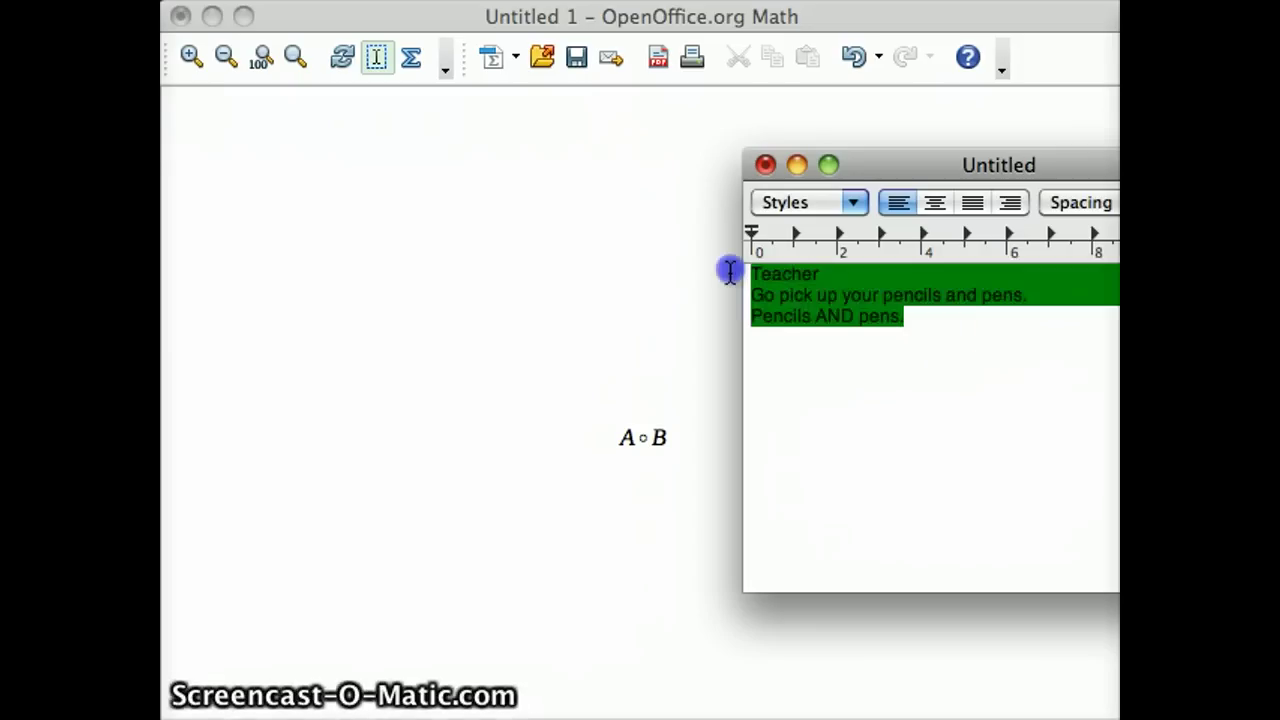
pyautogui.click(1000, 331)
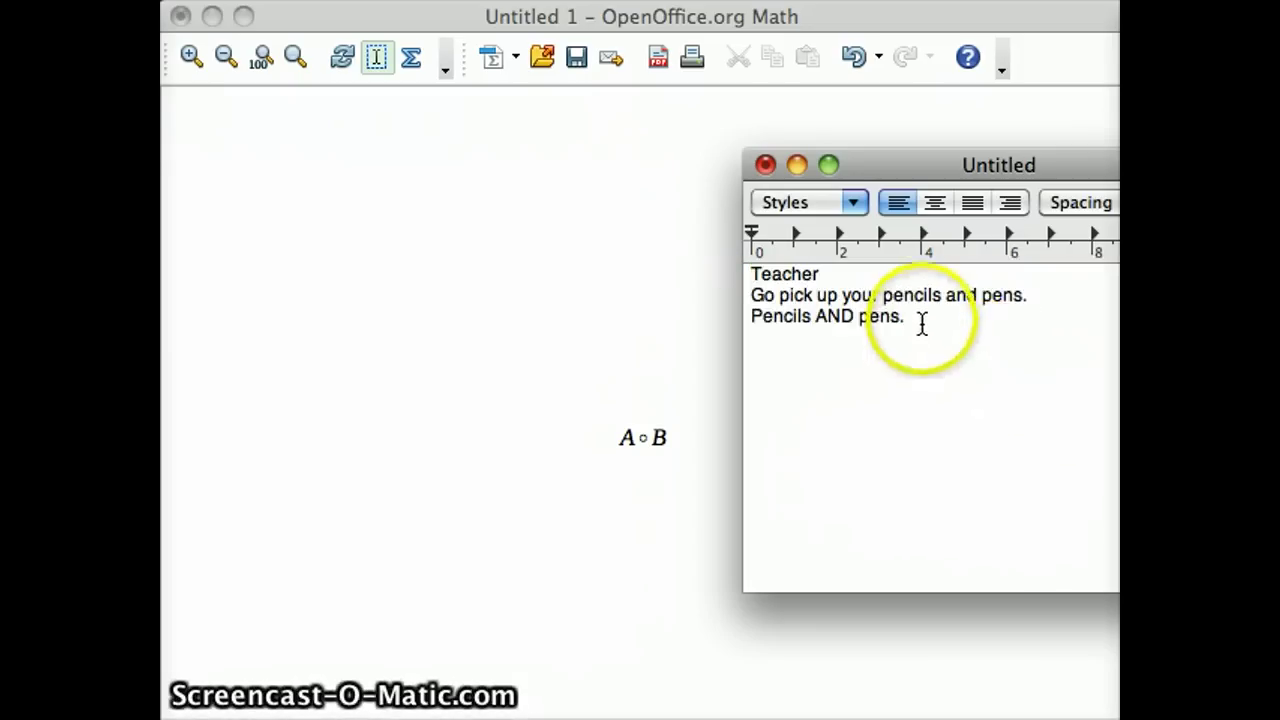
pyautogui.moveTo(920, 323); pyautogui.dragTo(751, 271)
pyautogui.press('BackSpace')
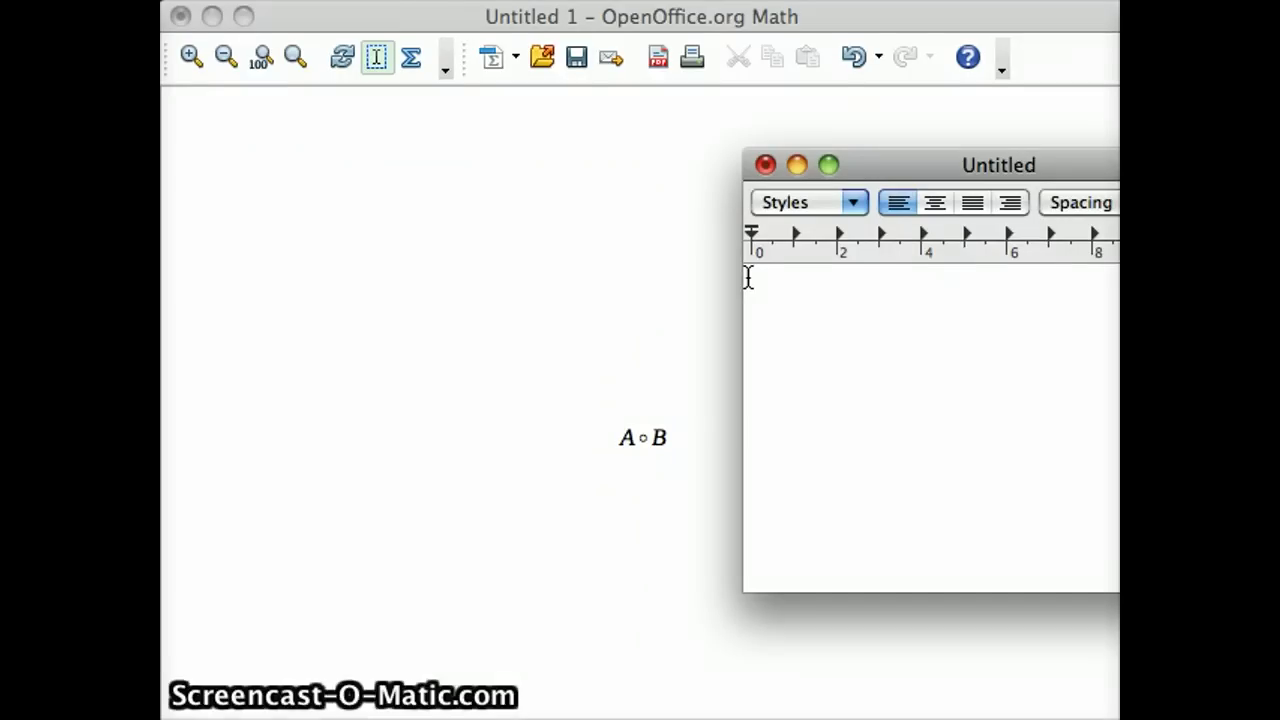